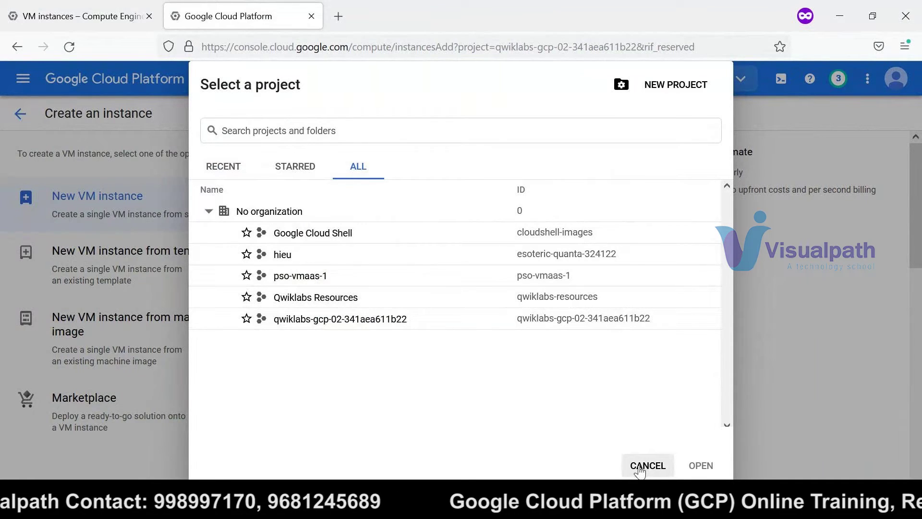
- Dismiss the project selection and try HFHFH as the name of the new VM instance
click(642, 468)
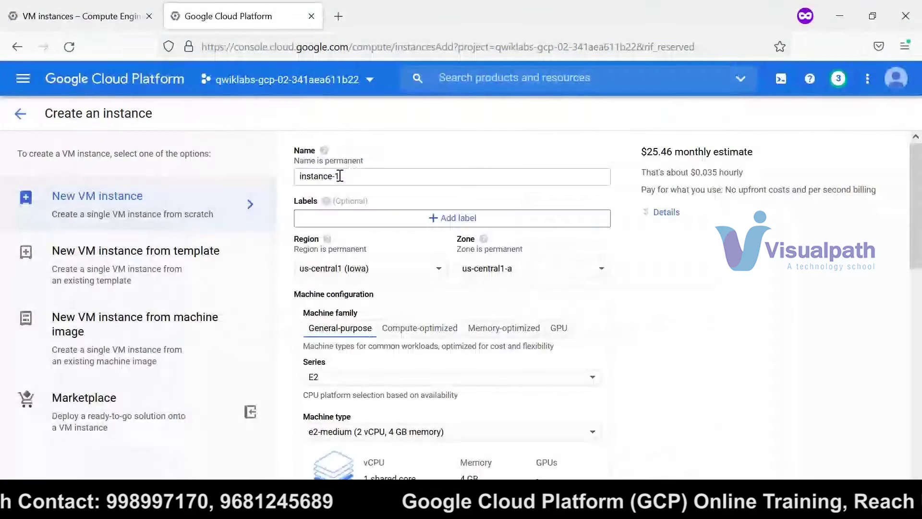
drag(340, 176, 293, 177)
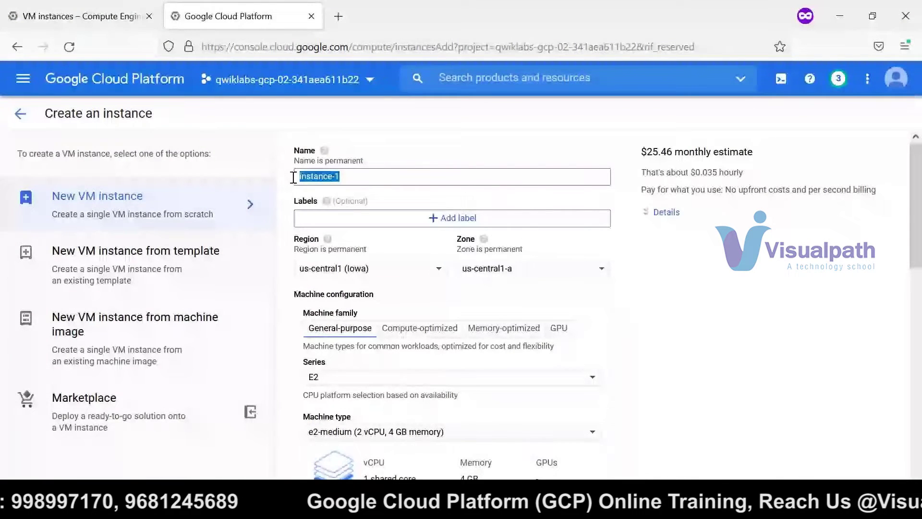
key(BackSpace)
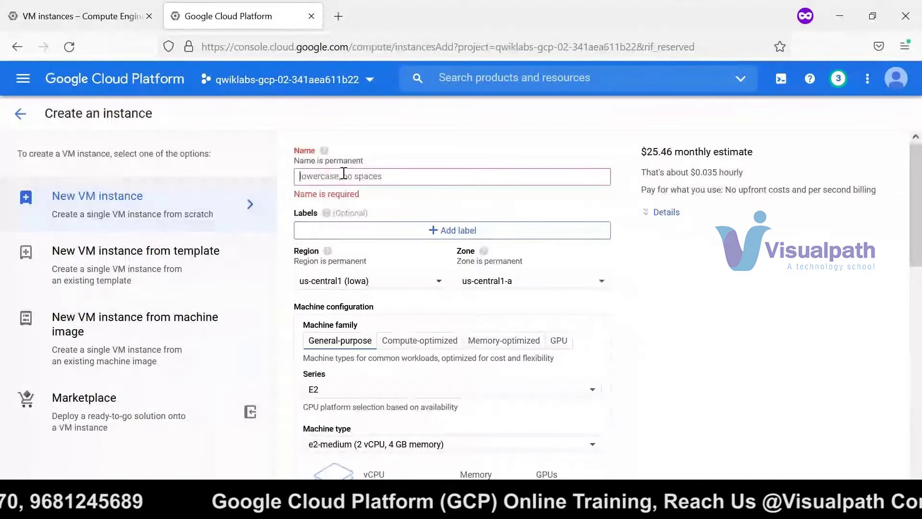
text(HFHFH)
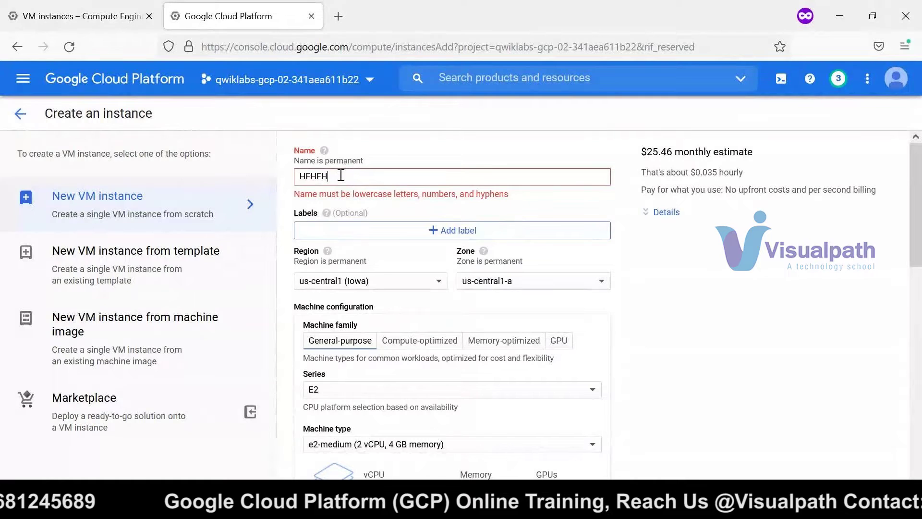
- Replace the instance name with mymachine
drag(341, 175, 294, 176)
key(BackSpace)
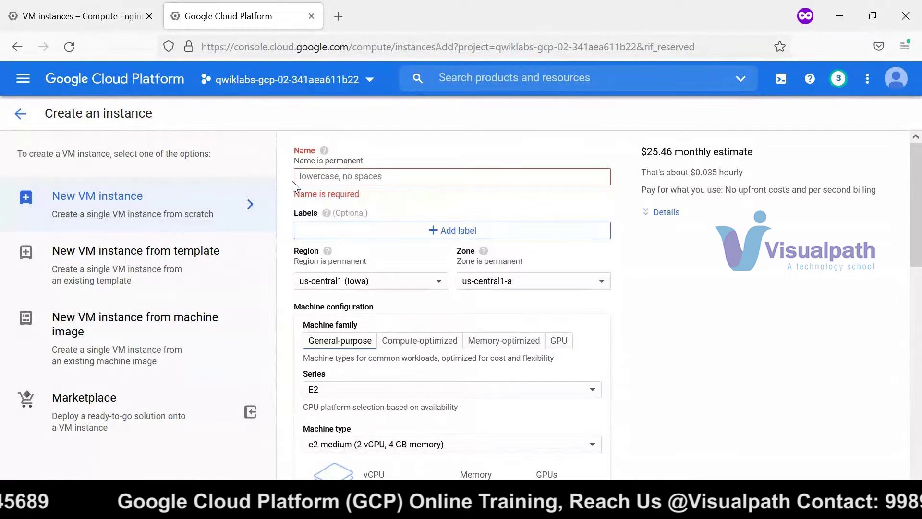
text(mym)
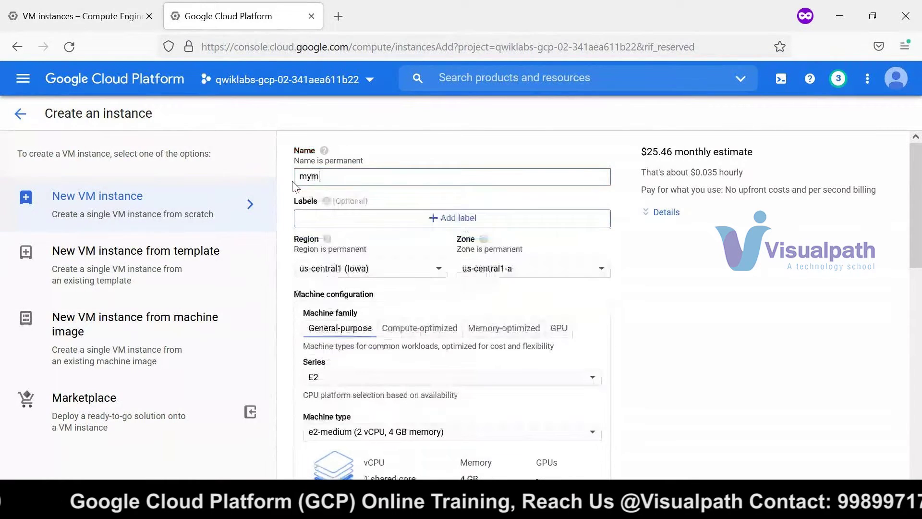
text(achine)
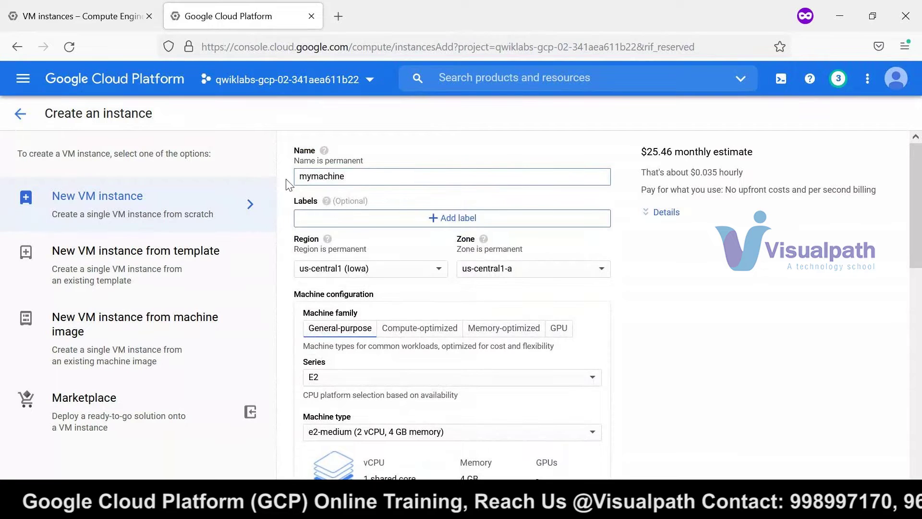
- Draft instance labels with the key owner and the key role set to db, and discard them without saving
click(436, 220)
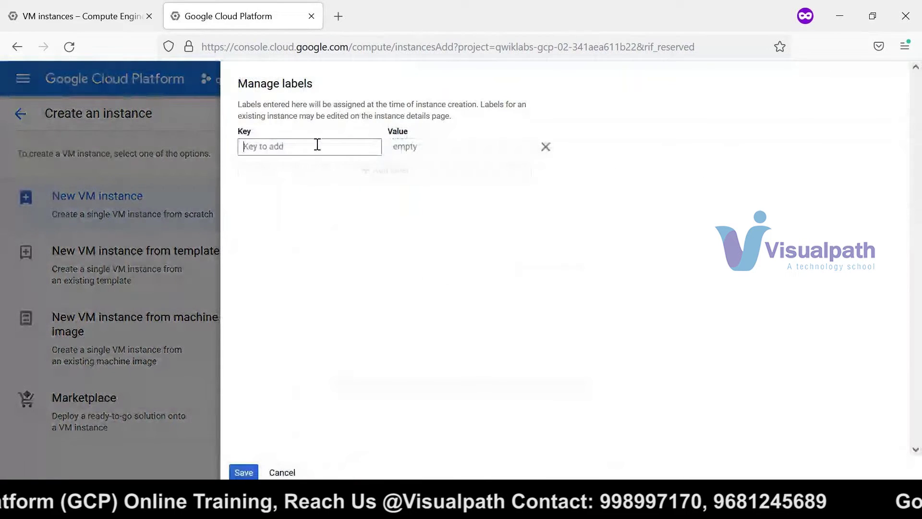
text(owner)
key(Tab)
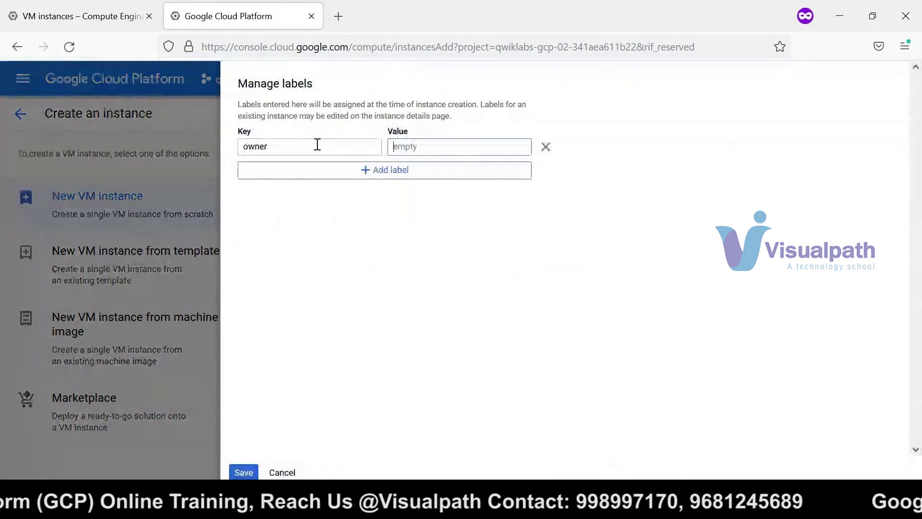
click(280, 165)
text(role)
key(Tab)
text(db)
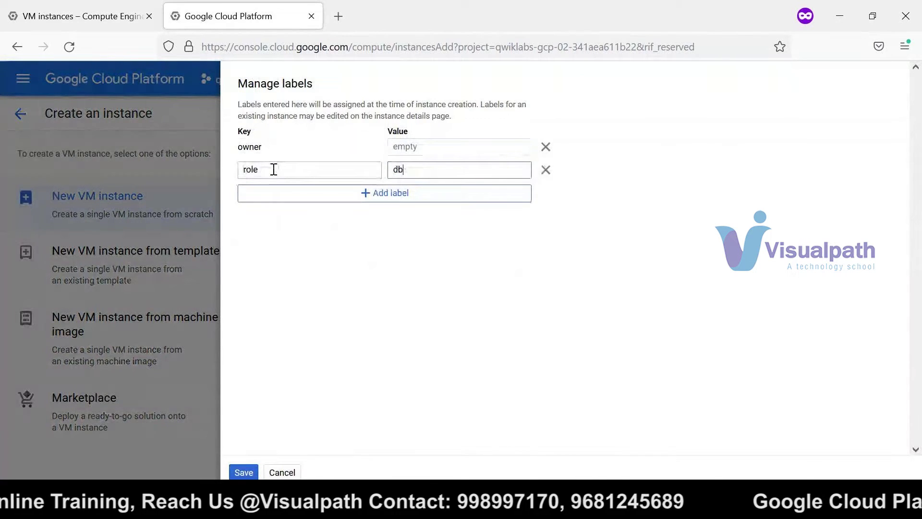
click(283, 473)
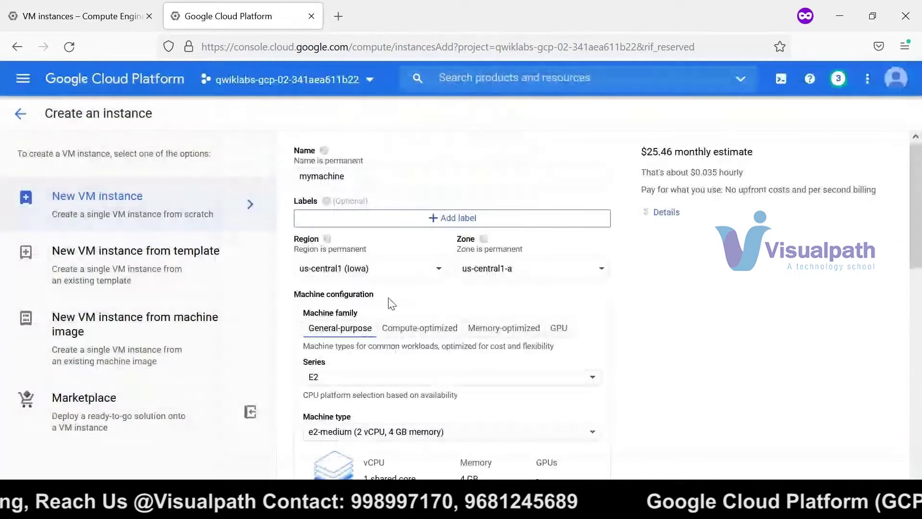
- Look through the available regions, set the region to asia-south1 (Mumbai) and pick one of its zones
click(409, 272)
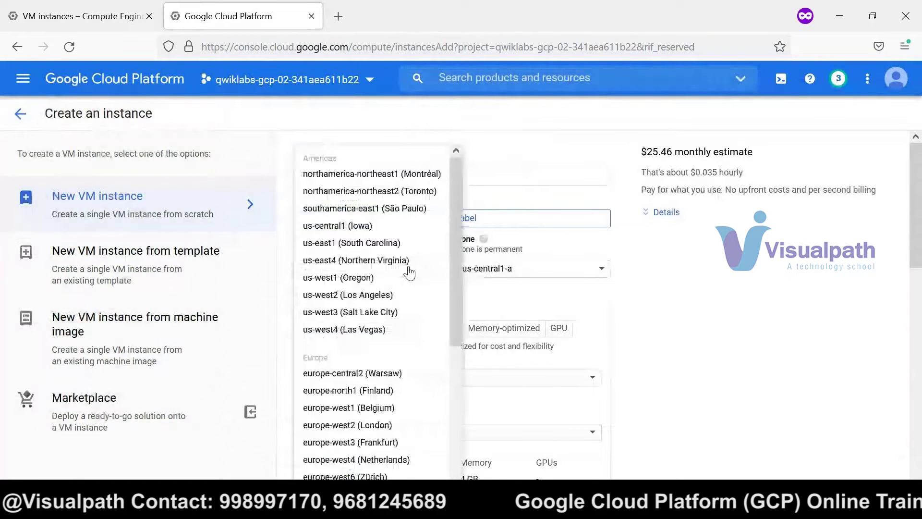
scroll(445, 432, down, 5)
scroll(447, 288, up, 5)
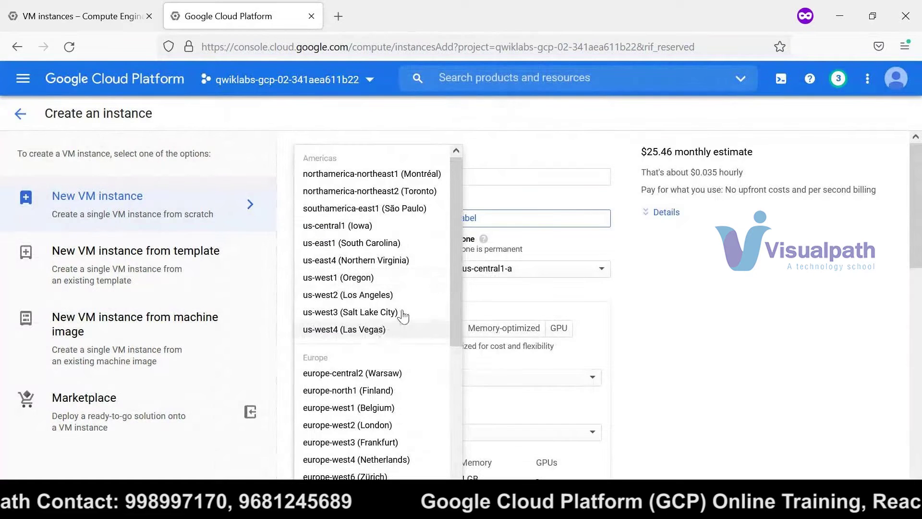
scroll(409, 309, down, 4)
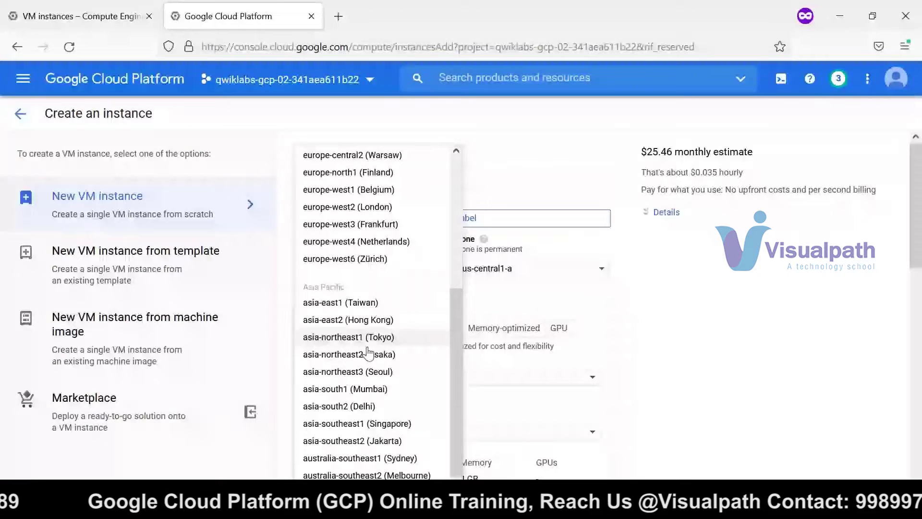
scroll(367, 355, up, 3)
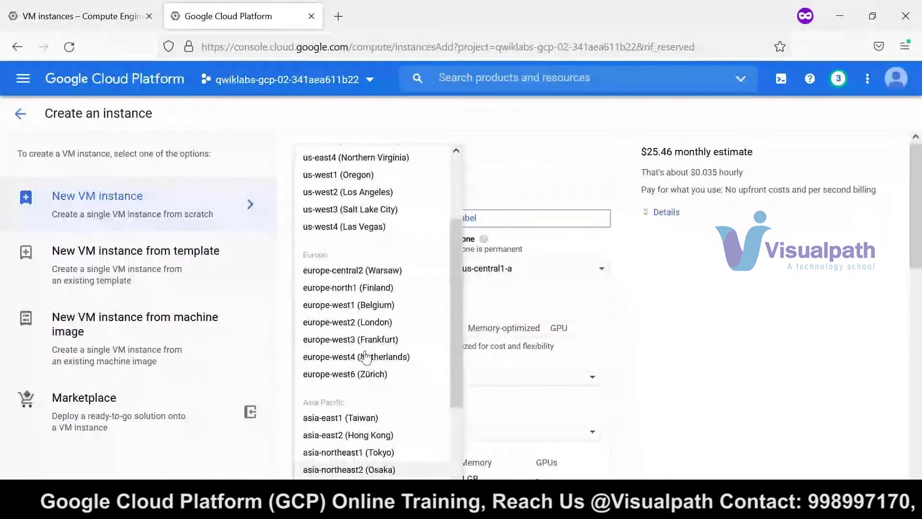
scroll(369, 374, down, 3)
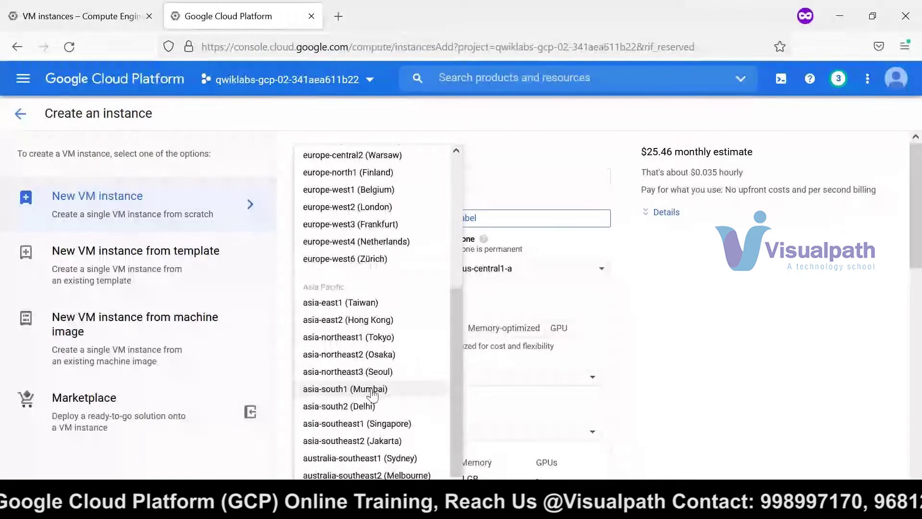
click(368, 391)
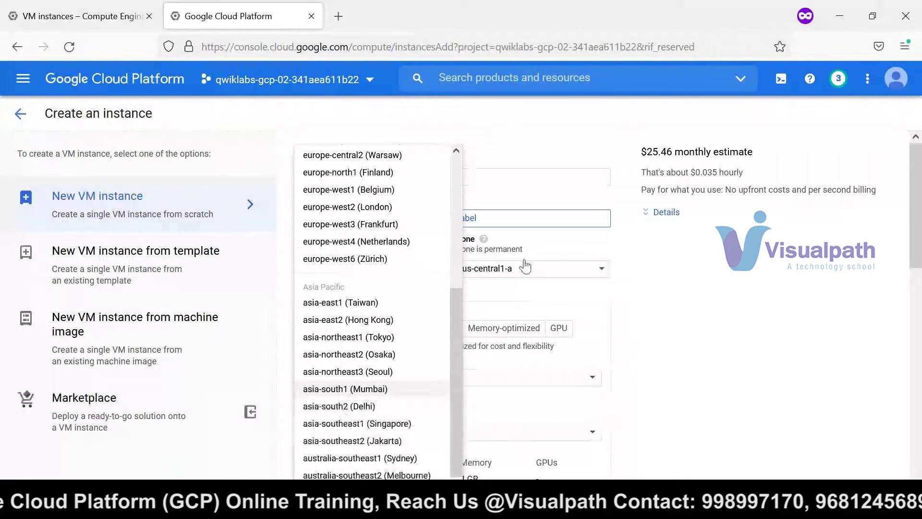
click(552, 270)
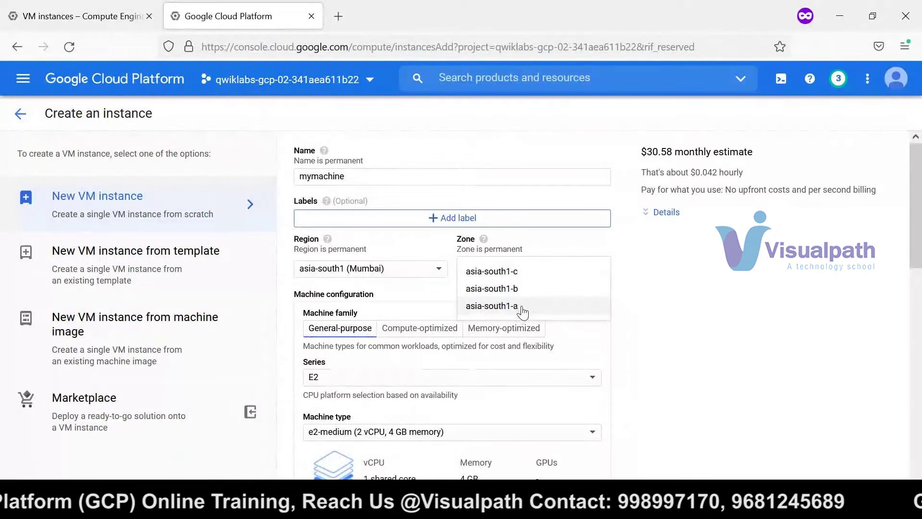
click(526, 274)
- Set the instance's region to asia-south2 (Delhi) and its zone to asia-south2-a
click(399, 270)
scroll(384, 398, down, 5)
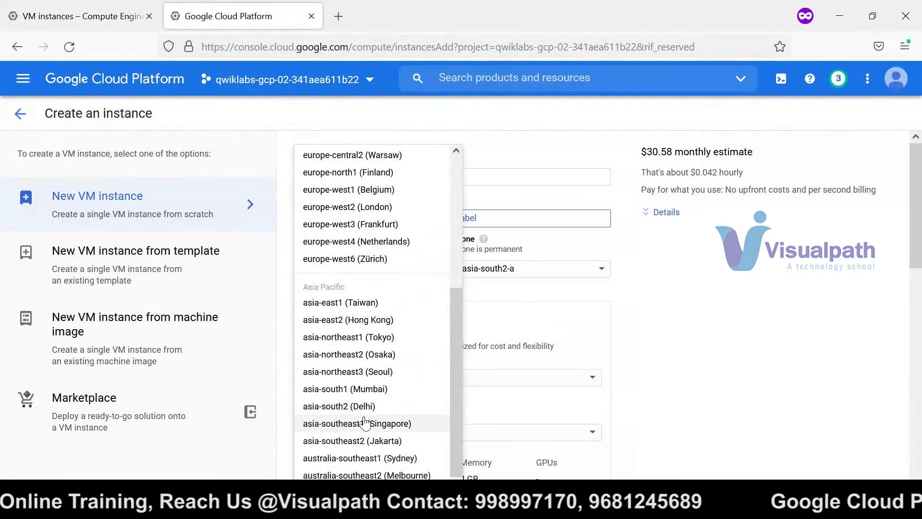
click(351, 406)
click(567, 268)
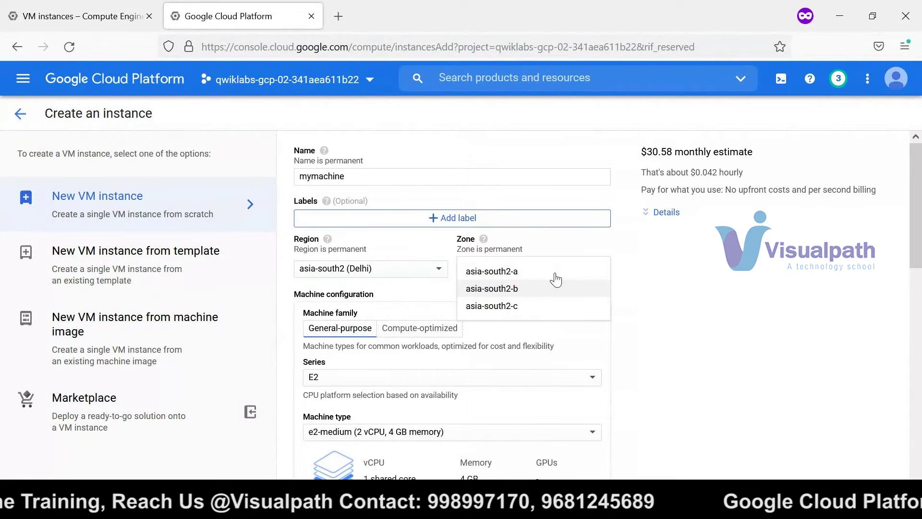
click(533, 271)
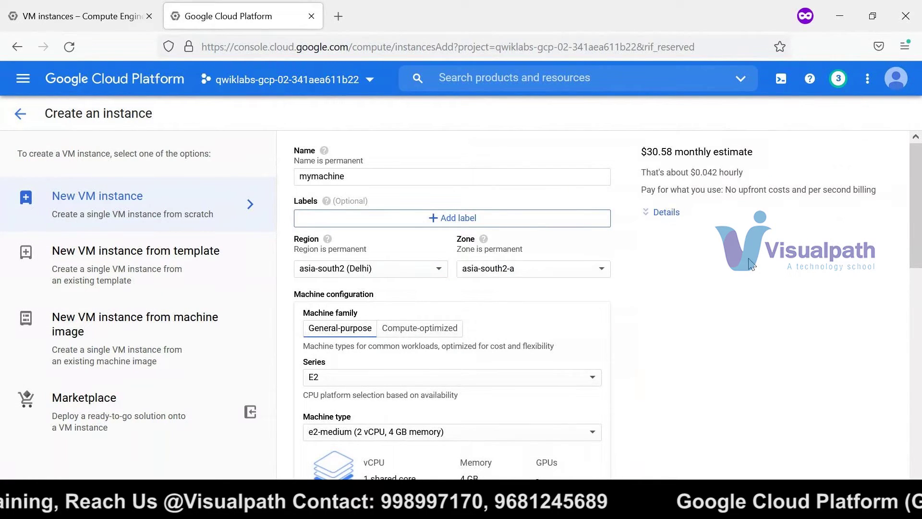
- Examine the machine families and the series offered for general-purpose machines, leaving the selection as it is
scroll(920, 201, down, 1)
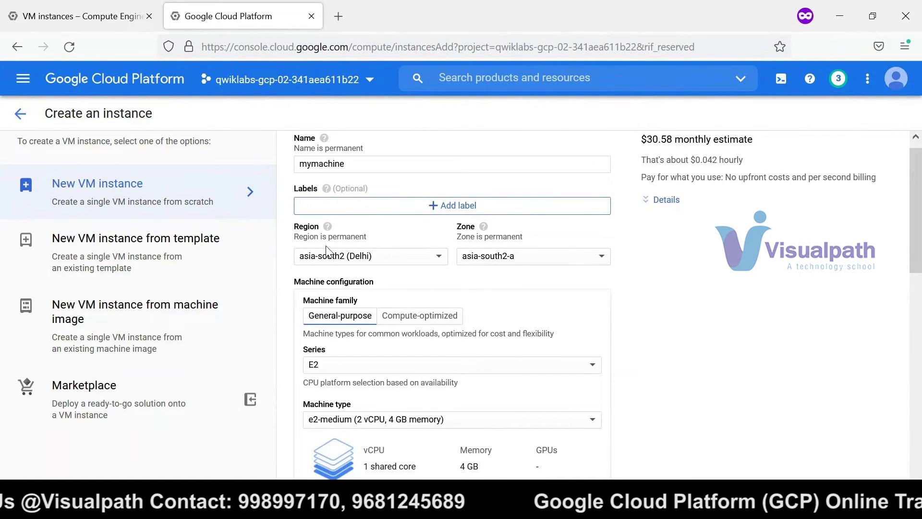
scroll(385, 254, down, 2)
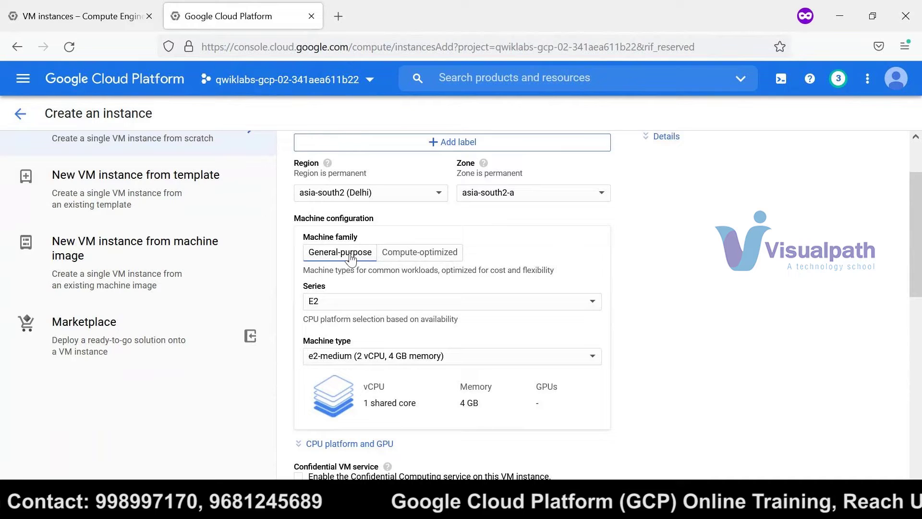
scroll(413, 245, down, 1)
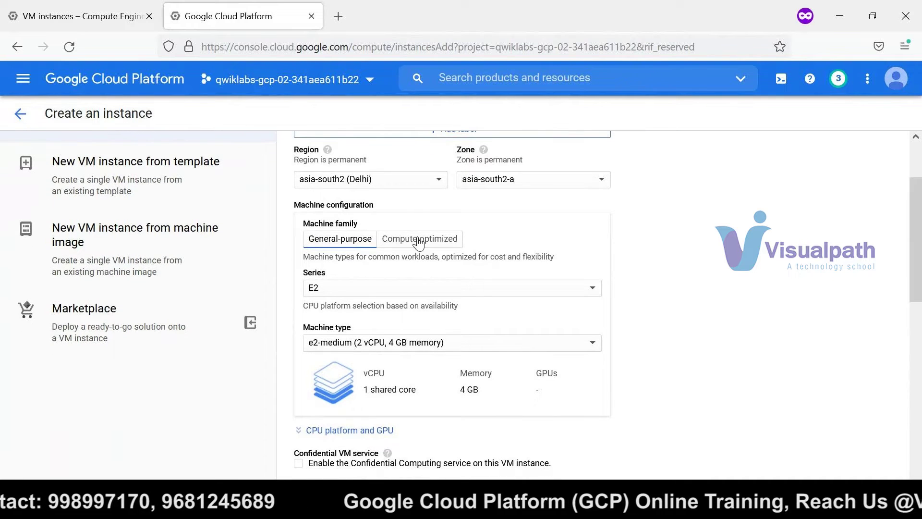
click(394, 294)
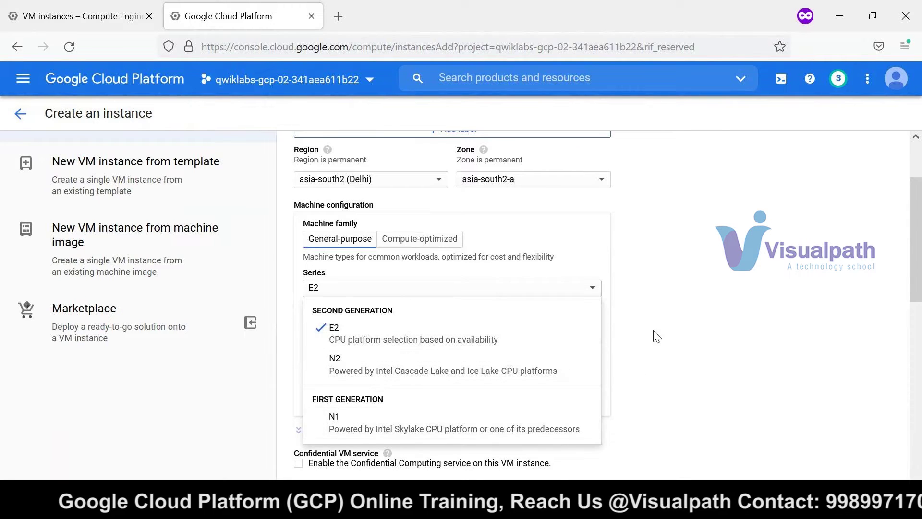
click(664, 299)
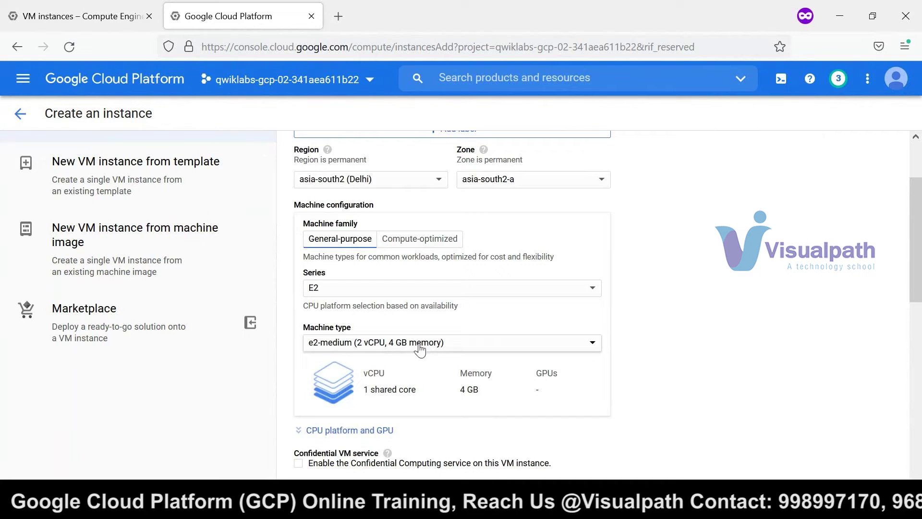
- Examine the shared-core, standard and high-memory machine types offered for the E2 series without choosing another one
click(378, 347)
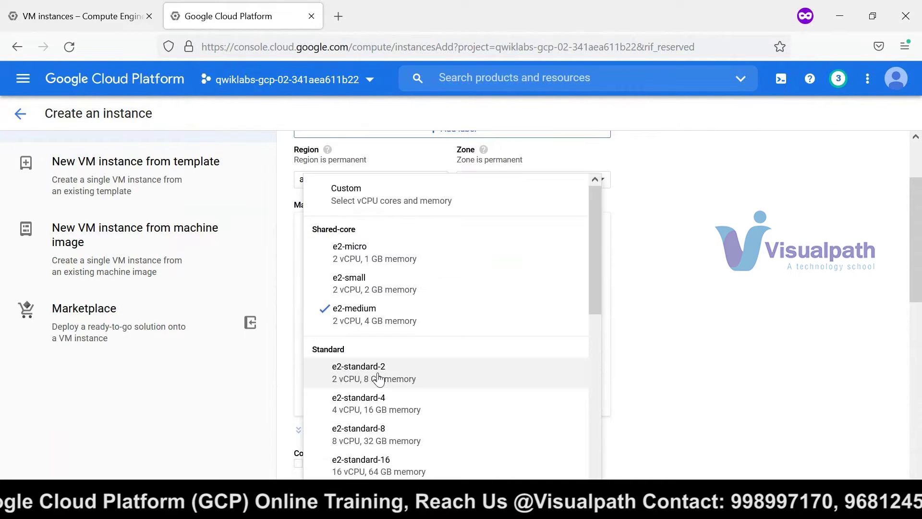
scroll(681, 311, down, 1)
drag(595, 247, 370, 268)
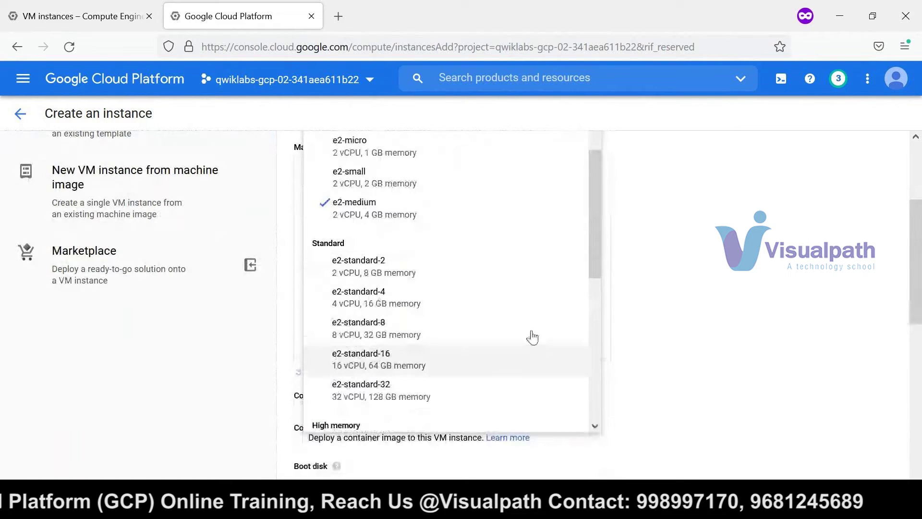
scroll(597, 256, down, 2)
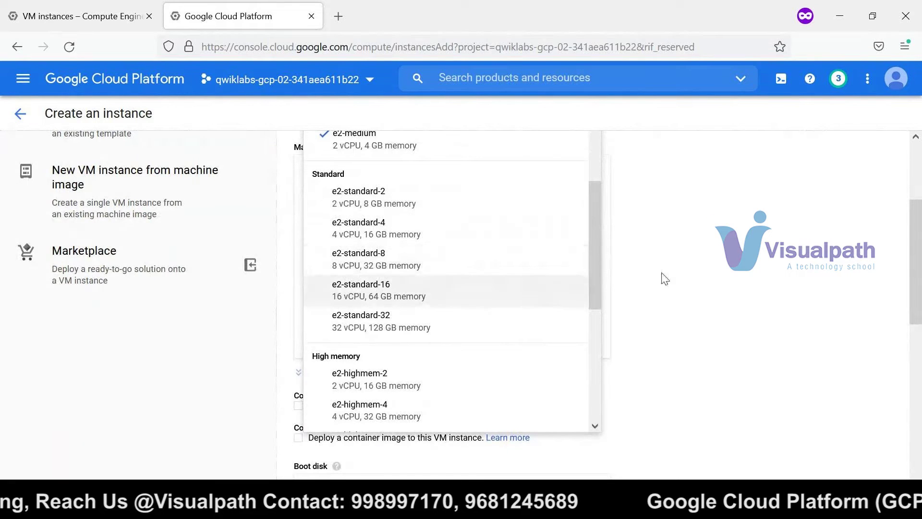
click(759, 250)
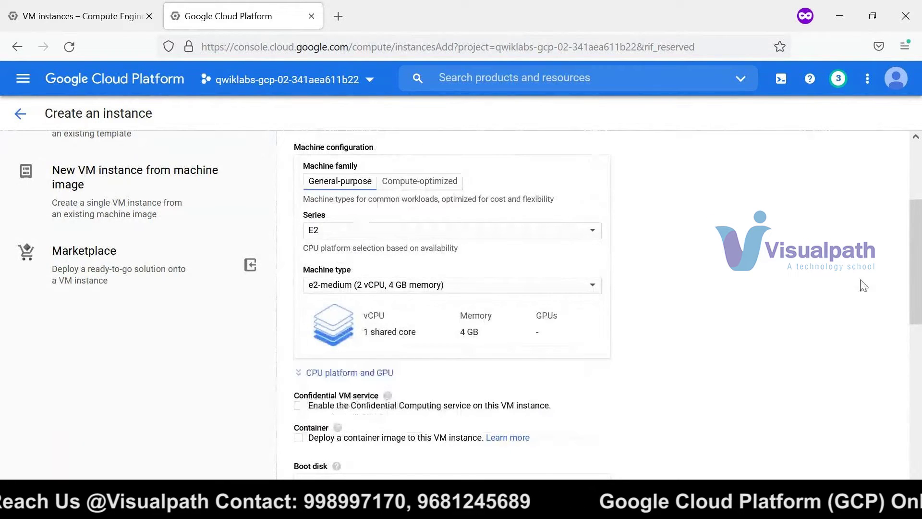
- Open the boot disk settings and examine the operating systems offered as public images, keeping Debian
drag(919, 263, 704, 319)
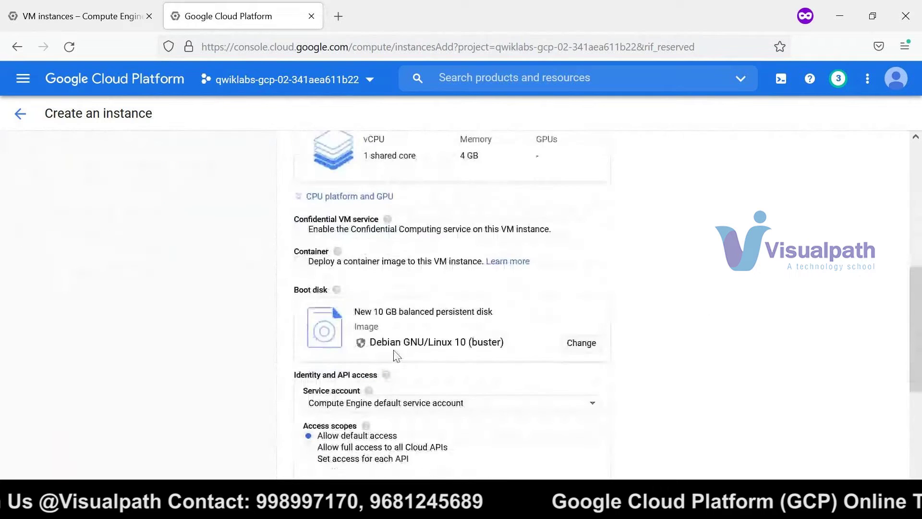
click(595, 349)
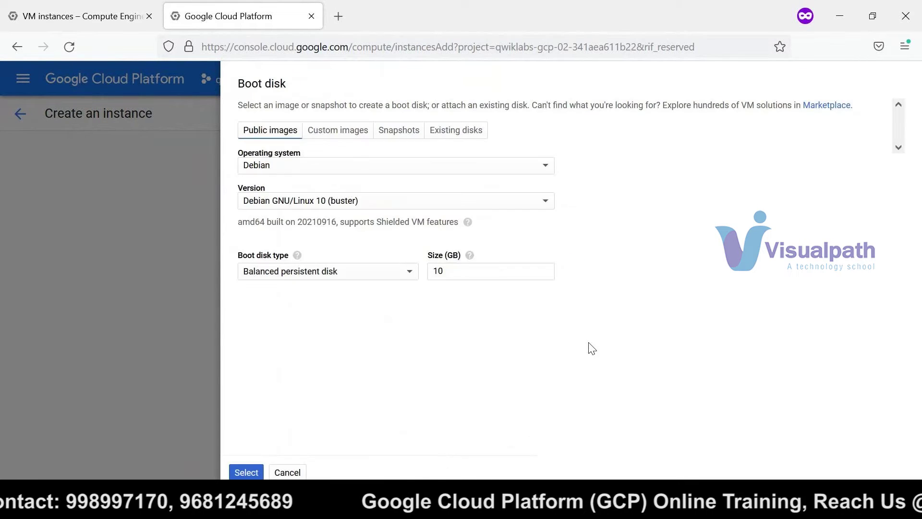
click(408, 168)
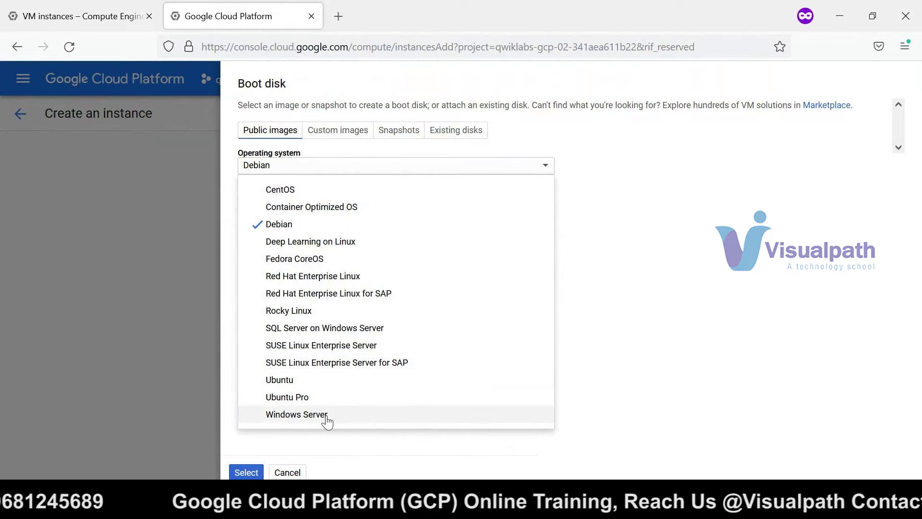
click(634, 261)
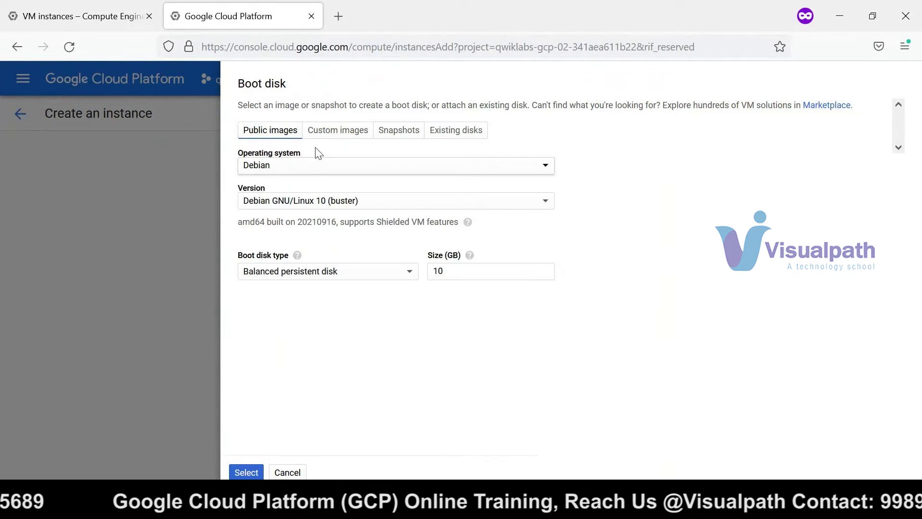
- Compare public images, custom images and snapshots as boot disk sources, and leave the boot disk settings without changing them
click(350, 139)
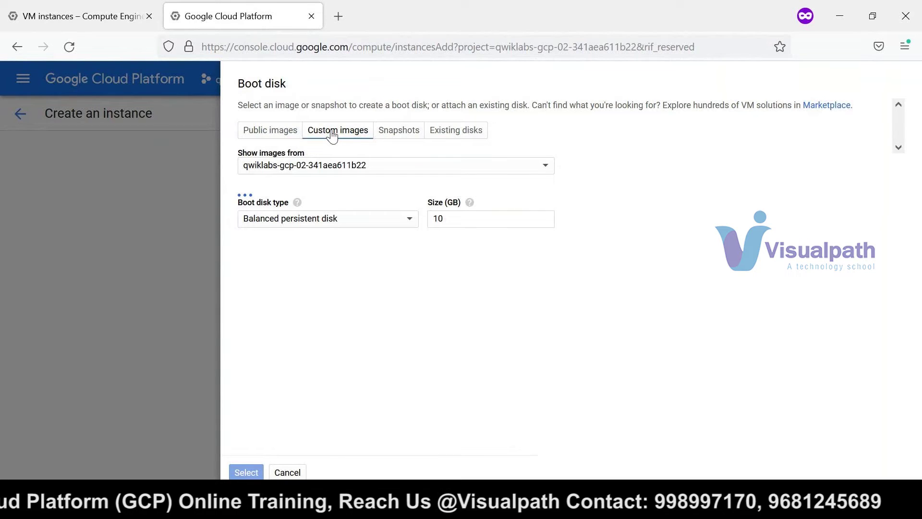
click(265, 137)
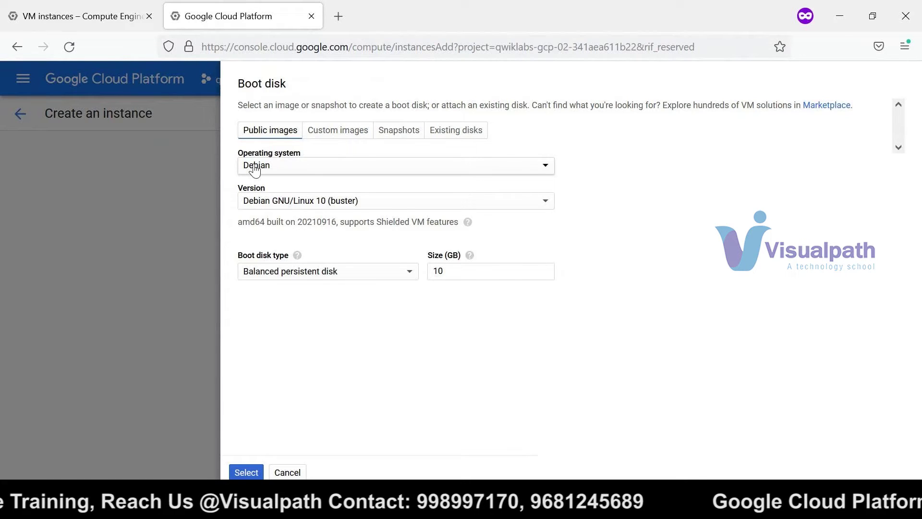
click(307, 137)
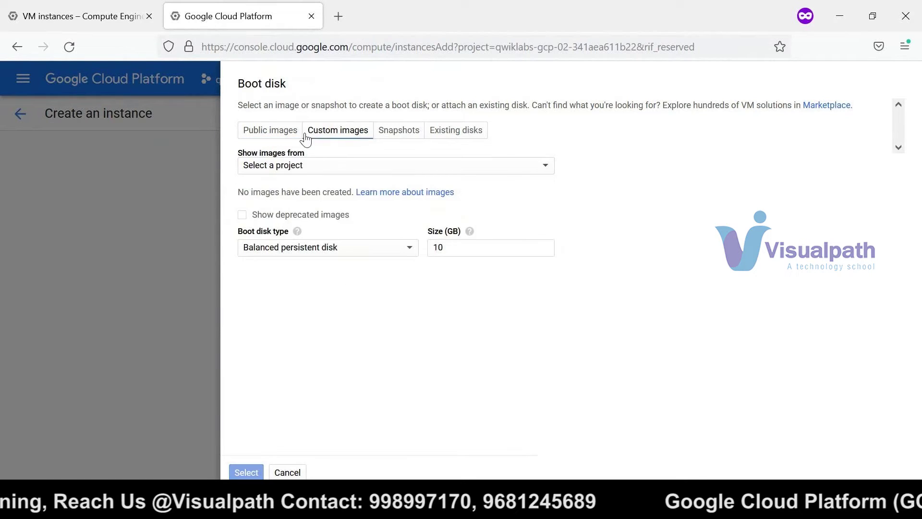
click(275, 137)
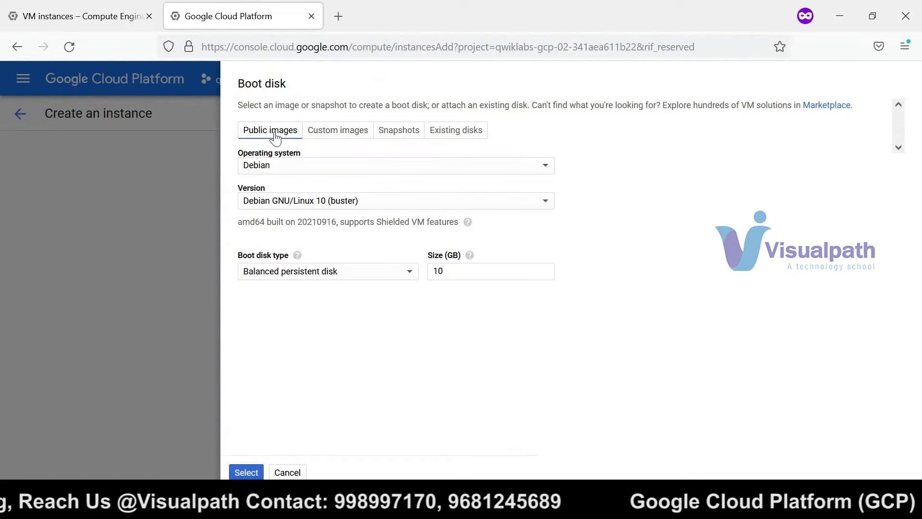
click(332, 139)
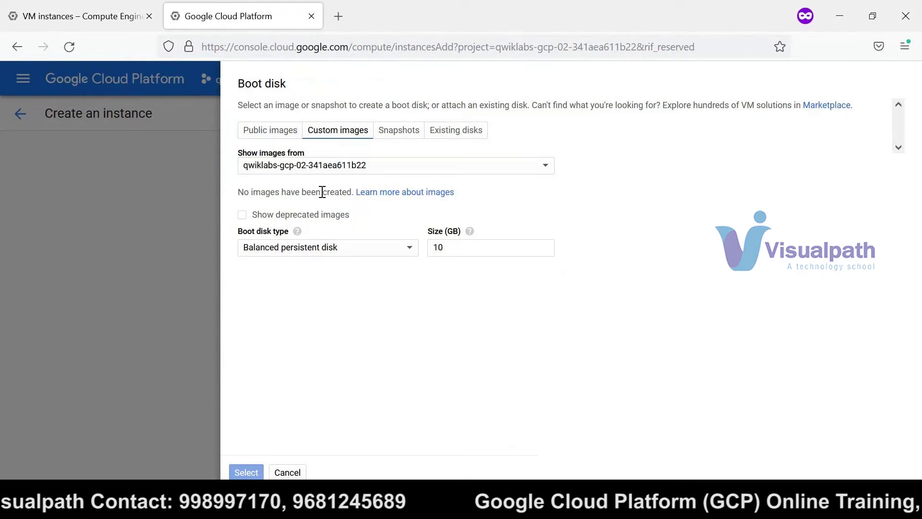
click(396, 138)
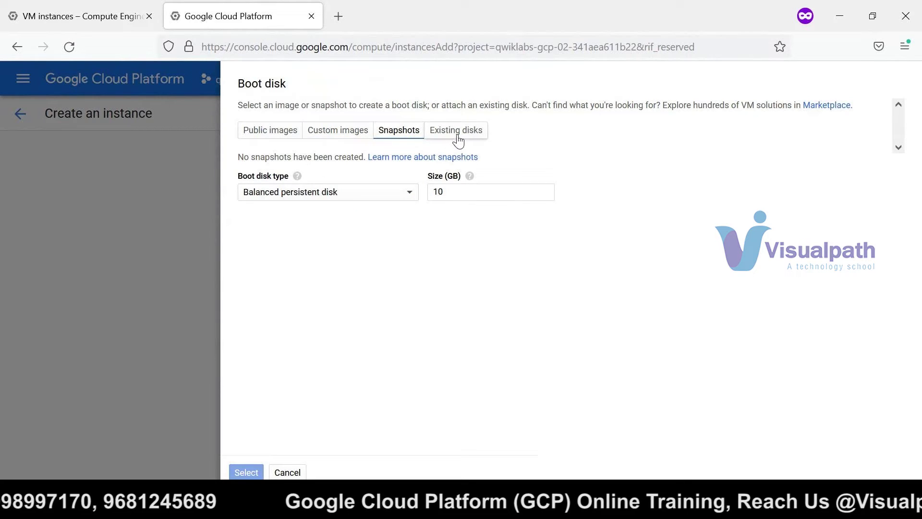
click(287, 473)
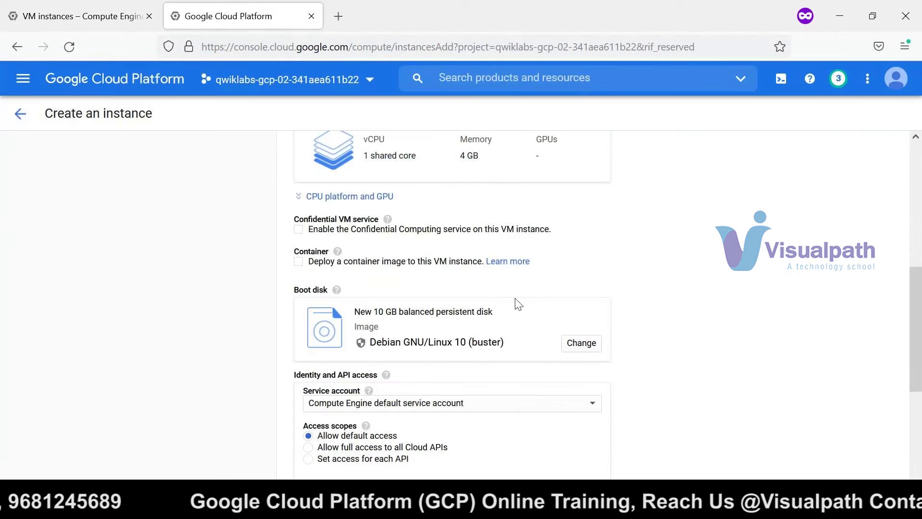
- Try full access to all Cloud APIs for the service account, and set the access scopes to Set access for each API
scroll(520, 301, down, 3)
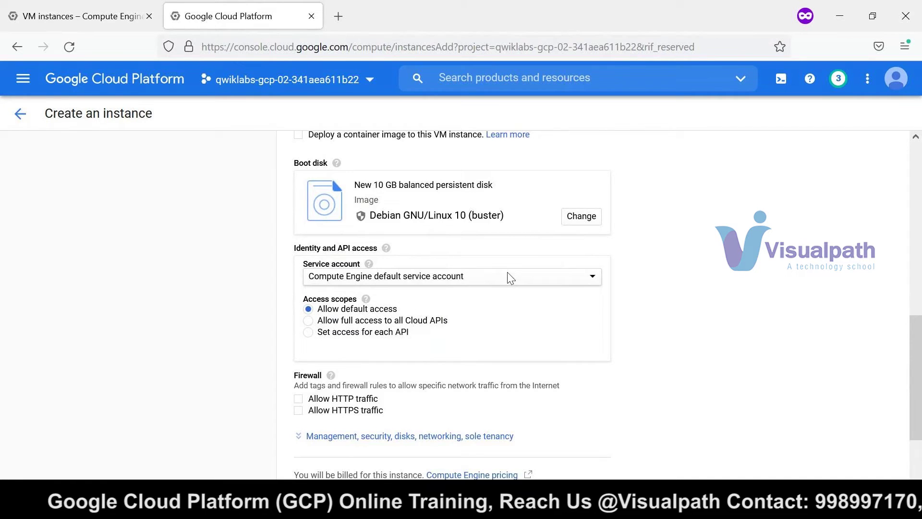
scroll(436, 262, up, 10)
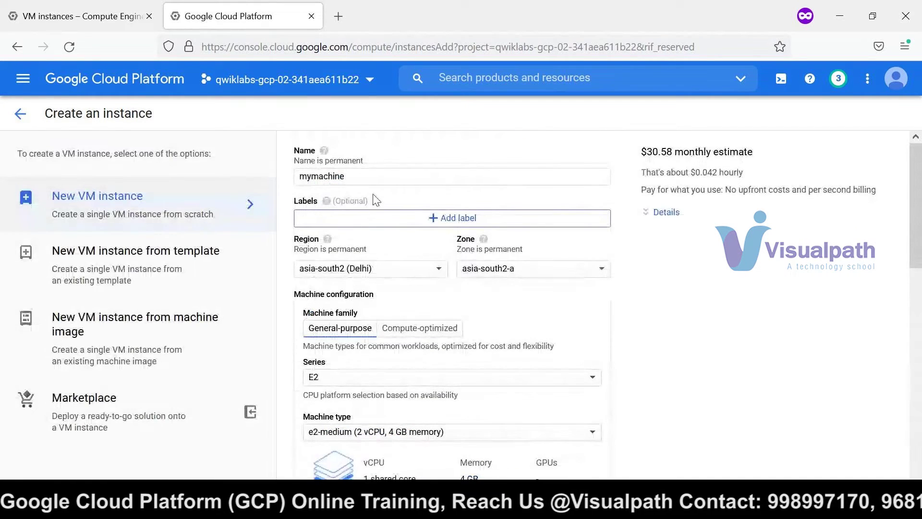
scroll(430, 327, down, 6)
scroll(429, 326, down, 4)
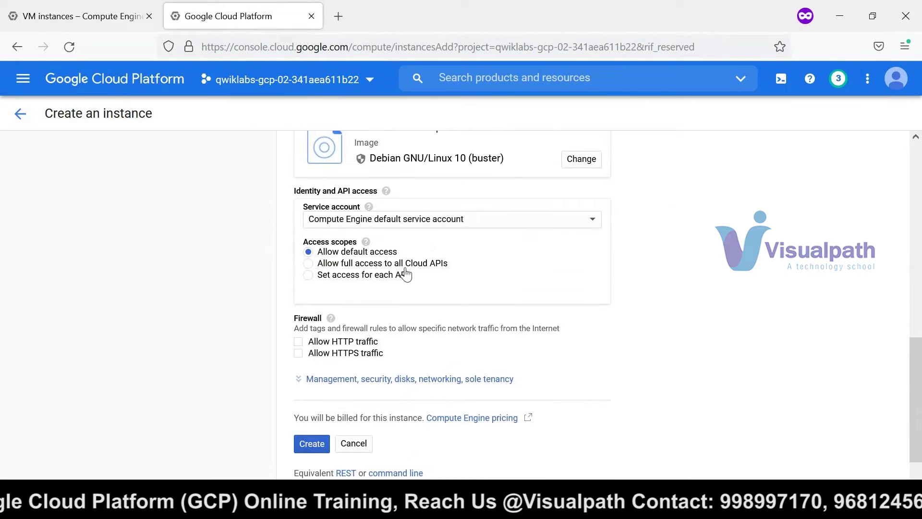
click(309, 264)
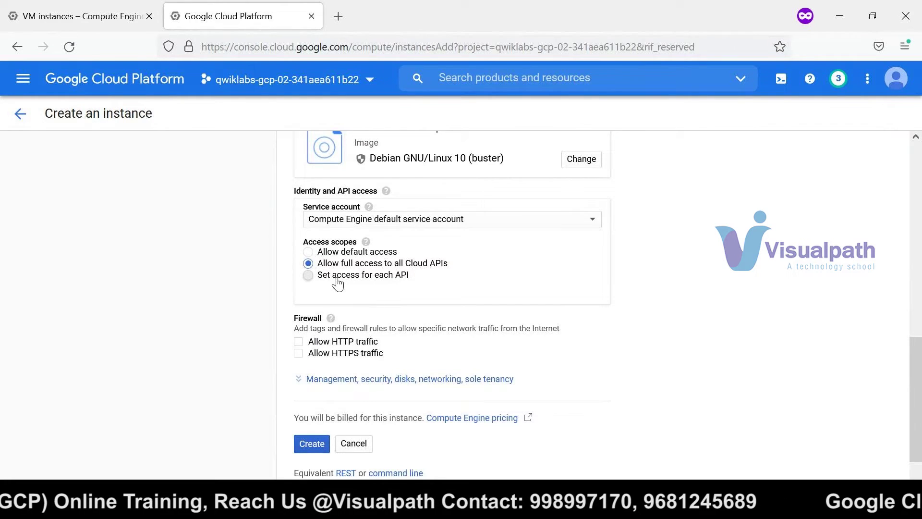
click(309, 277)
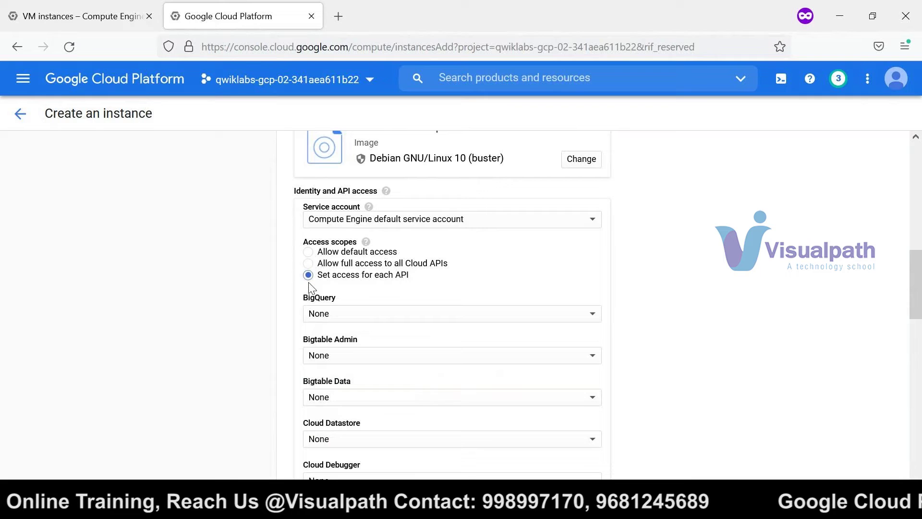
- Examine the access levels offered for BigQuery and the Stackdriver Logging API, keeping their current settings
drag(918, 271, 918, 277)
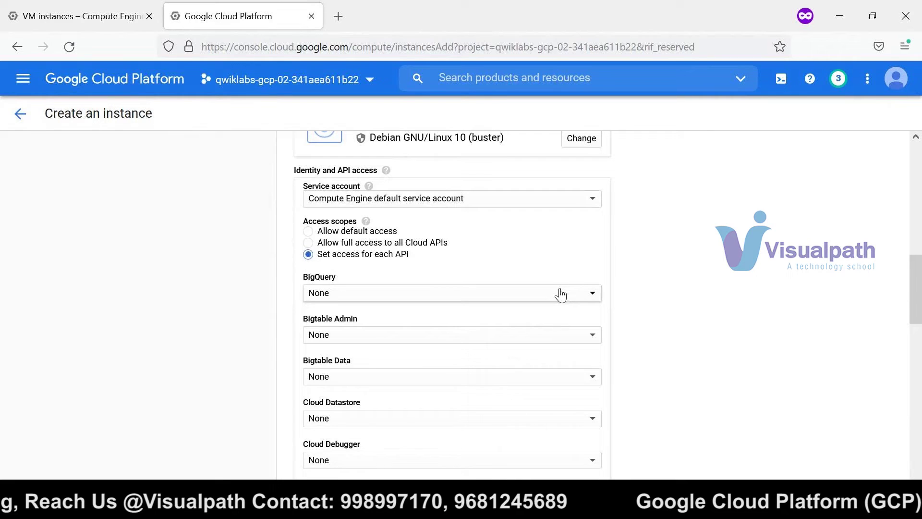
click(561, 294)
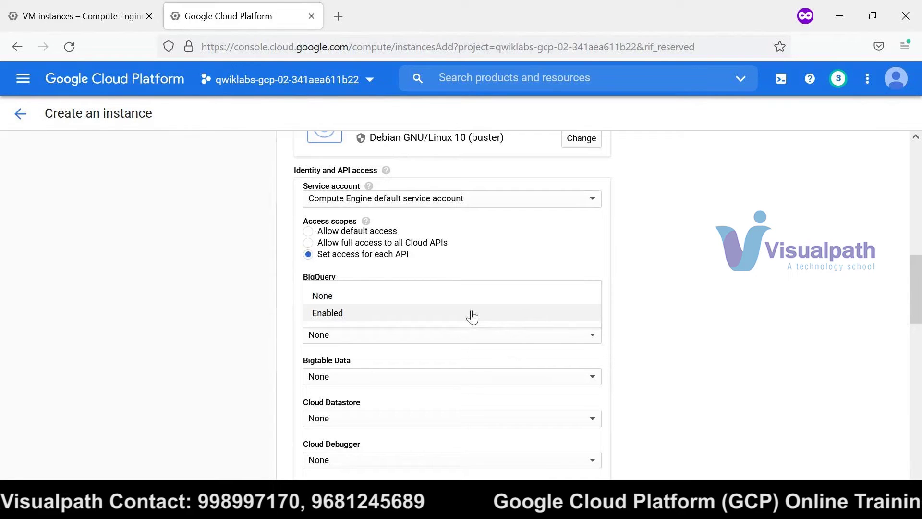
click(690, 304)
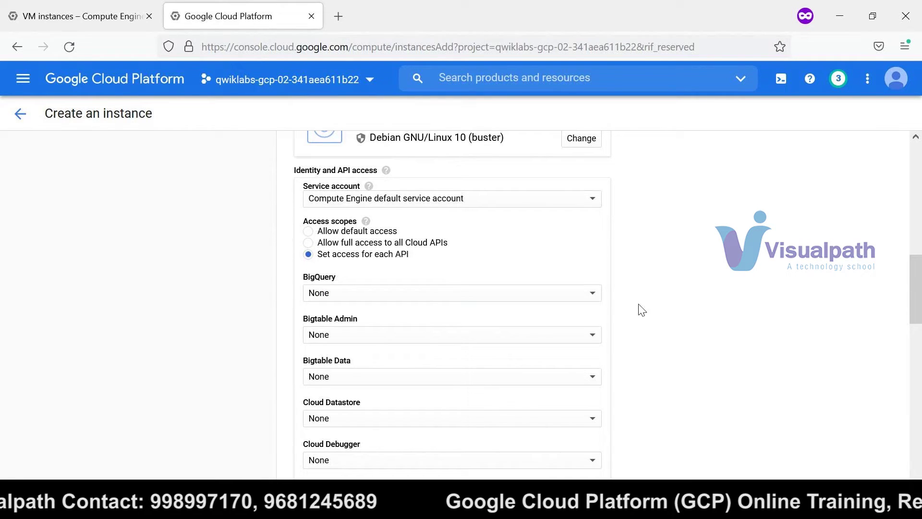
drag(917, 297, 917, 388)
click(581, 307)
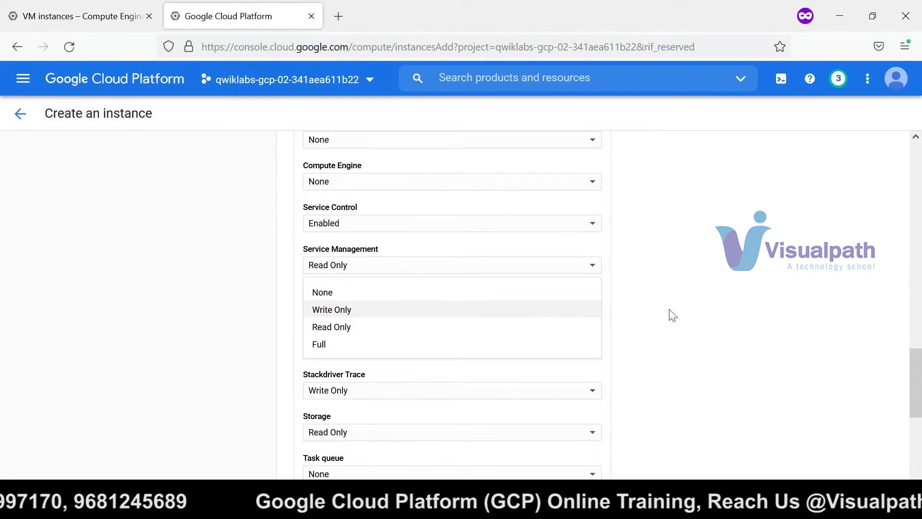
click(701, 303)
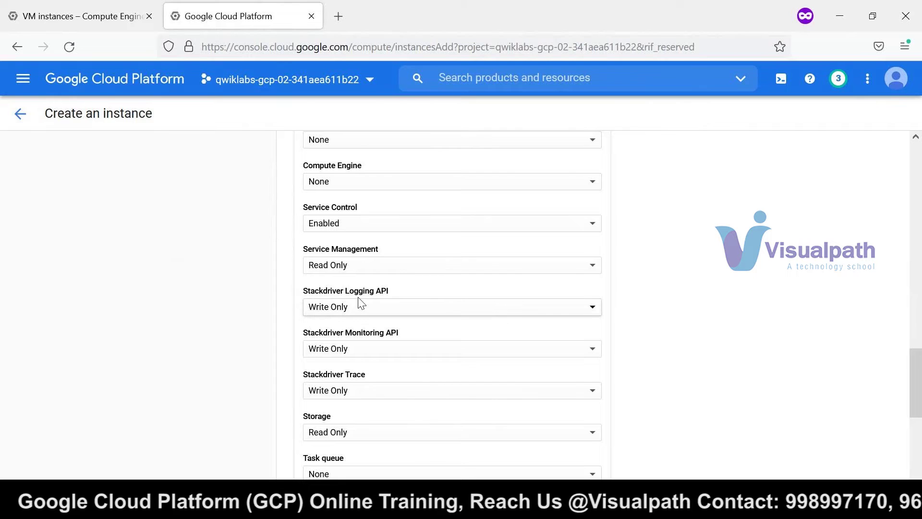
click(513, 312)
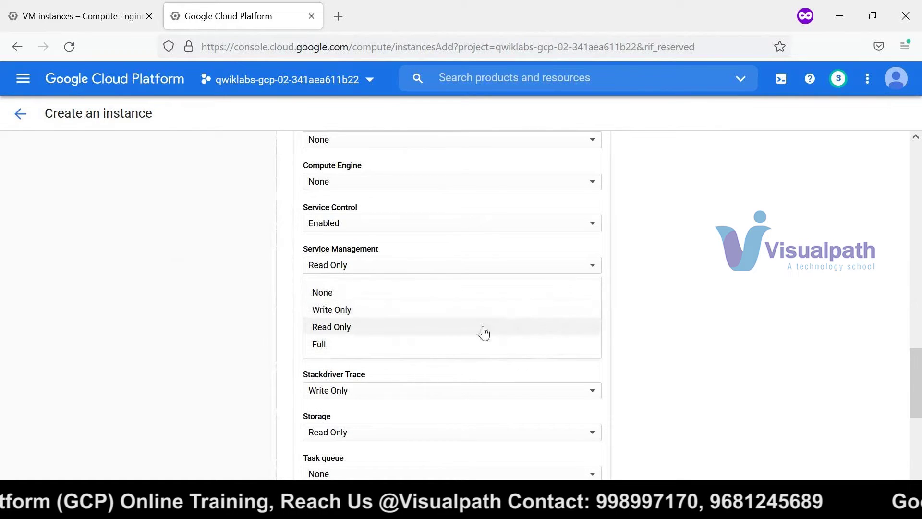
click(398, 326)
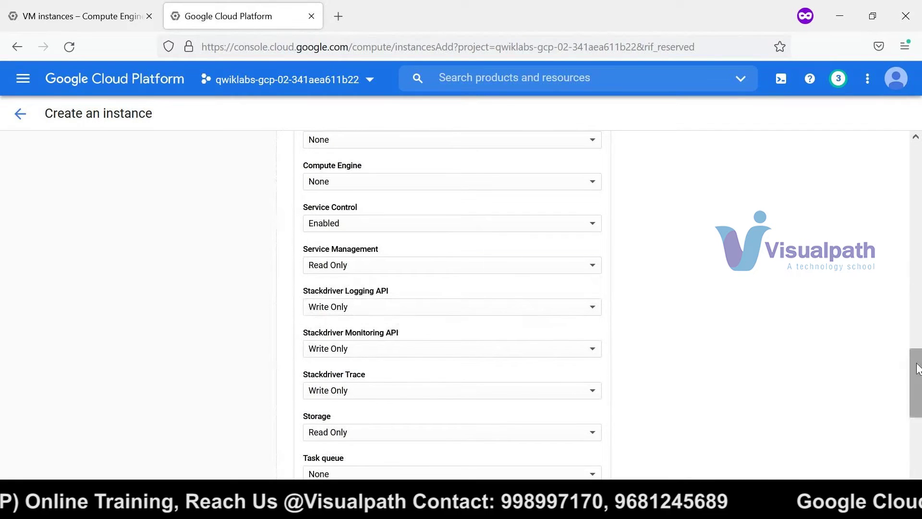
- Examine the access levels offered for the Storage API, keeping Read Only
scroll(561, 334, down, 3)
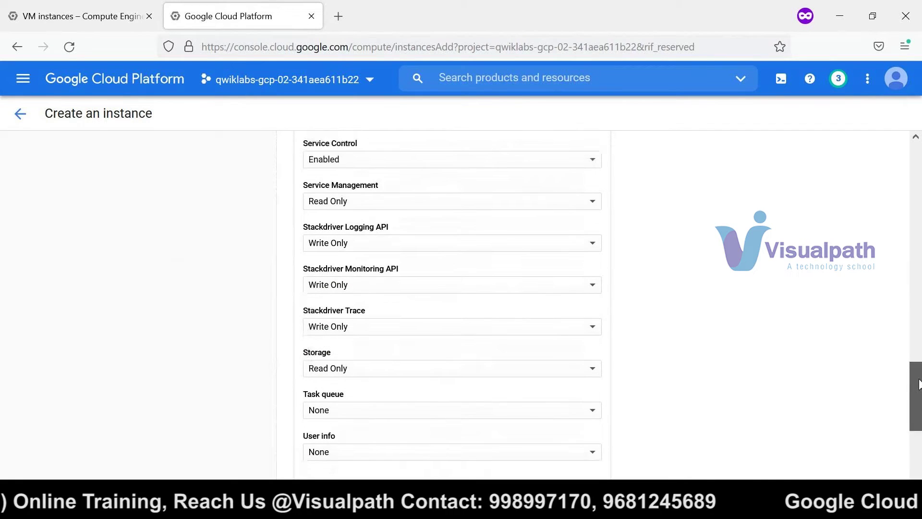
click(504, 328)
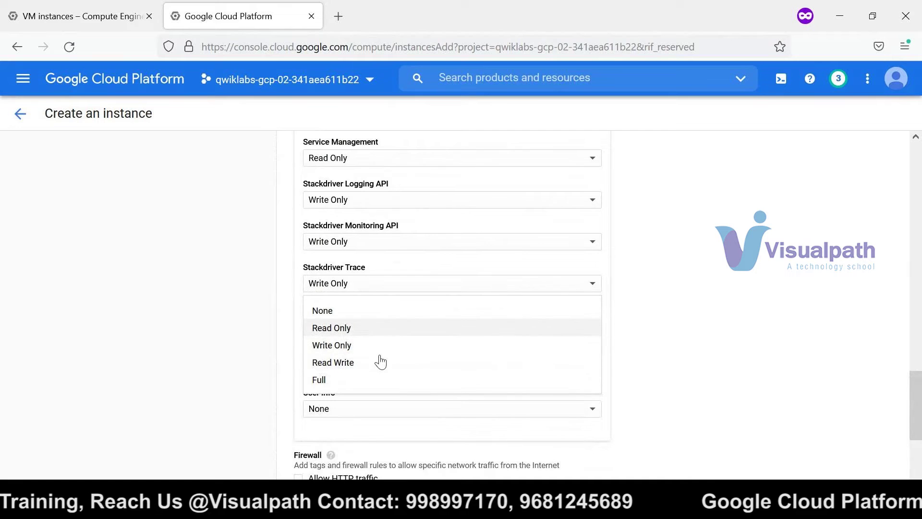
click(560, 313)
scroll(560, 312, up, 15)
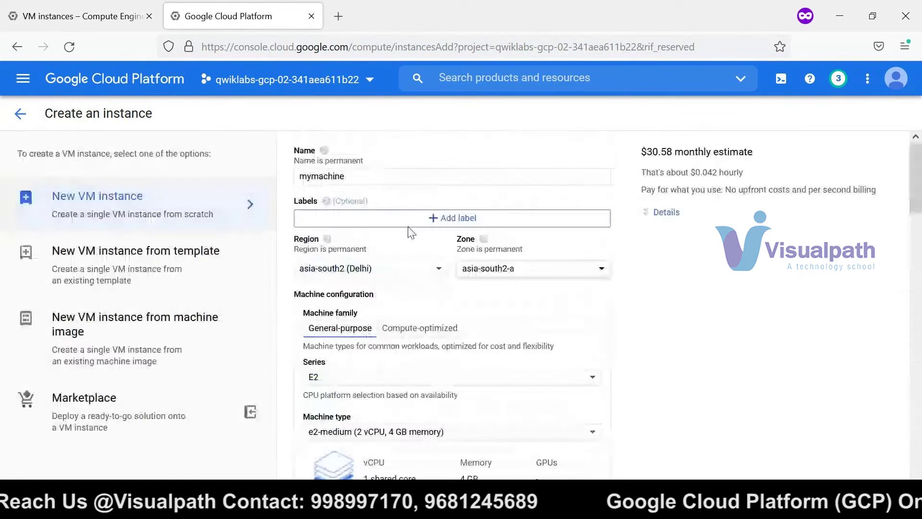
scroll(418, 380, down, 15)
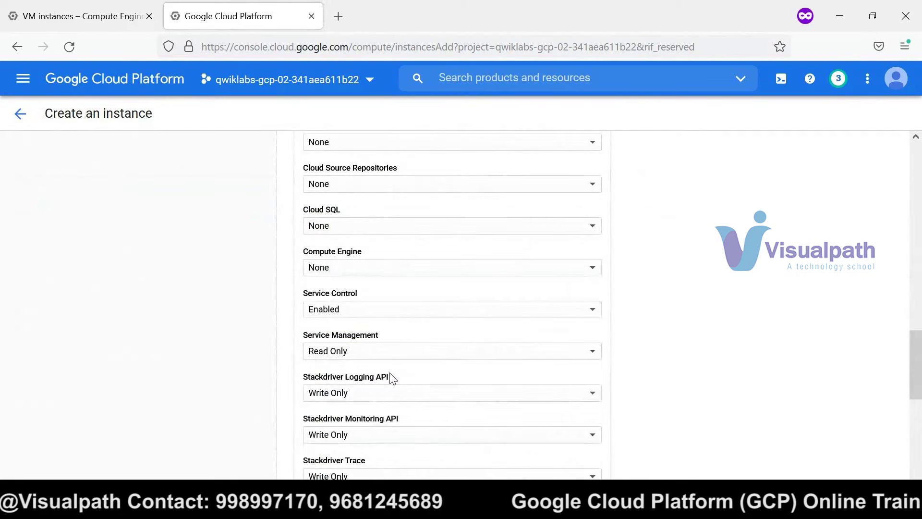
scroll(393, 379, down, 4)
click(375, 286)
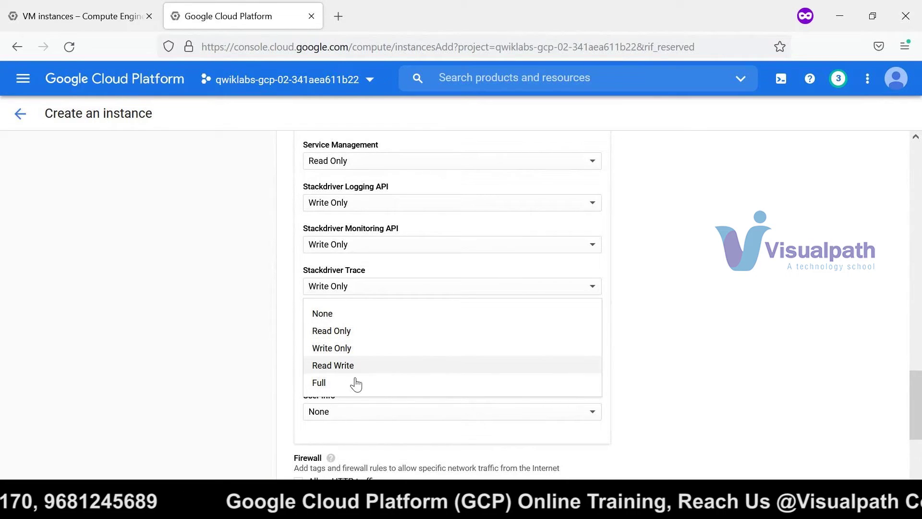
click(702, 346)
- Review the firewall and remaining options at the end of the instance form and return to the instance name
scroll(699, 346, down, 3)
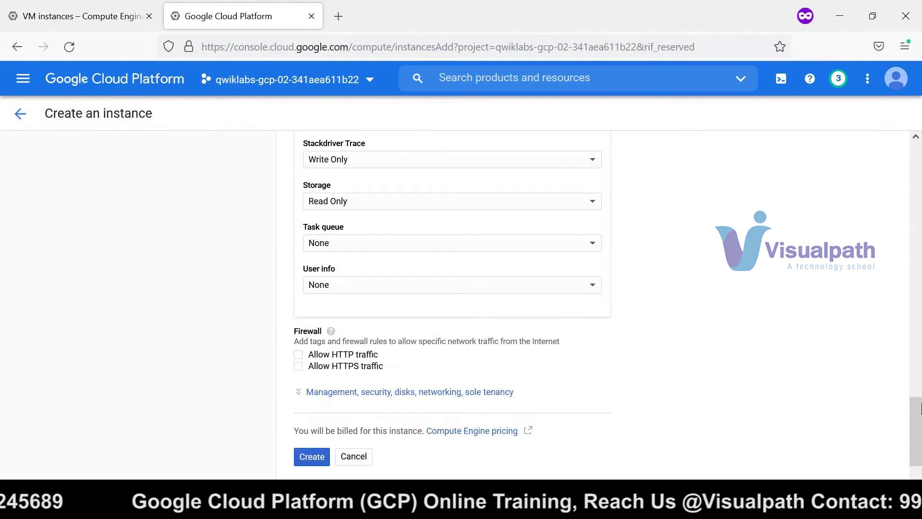
scroll(406, 355, down, 2)
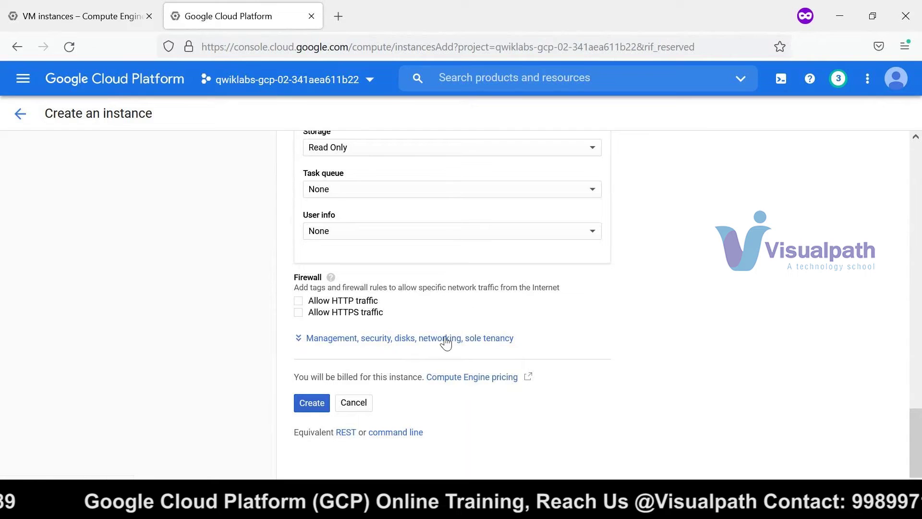
scroll(413, 313, up, 15)
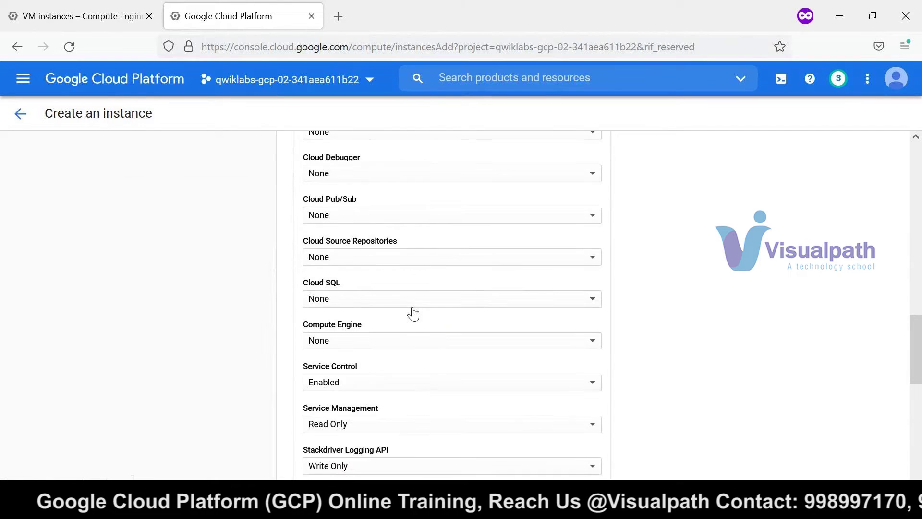
scroll(413, 313, up, 2)
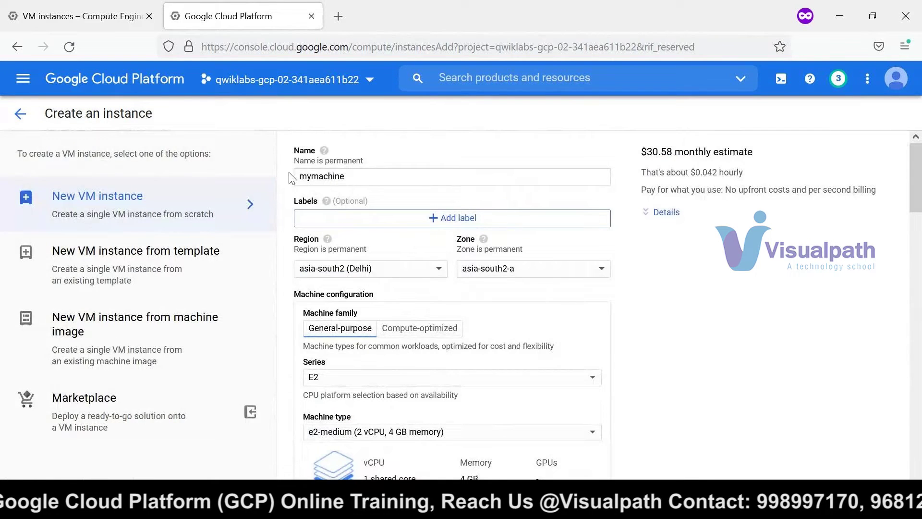
- Open the Cloud Storage bucket browser, dismissing the Learn pane, and start creating a new bucket
click(24, 81)
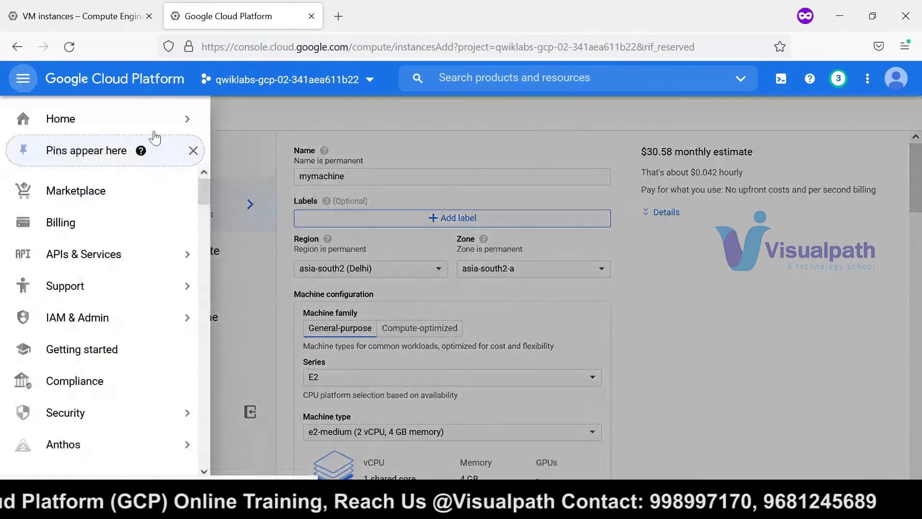
scroll(204, 223, down, 5)
drag(204, 222, 205, 249)
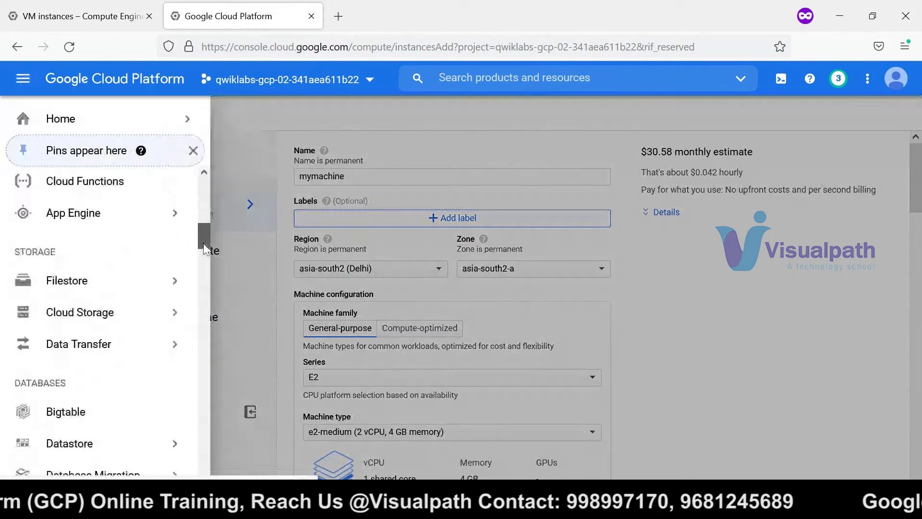
mouse_move(80, 329)
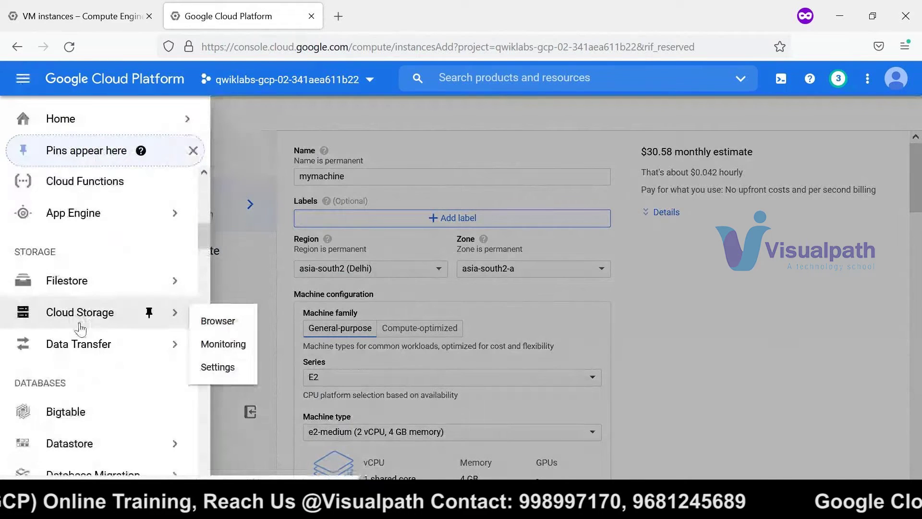
click(85, 318)
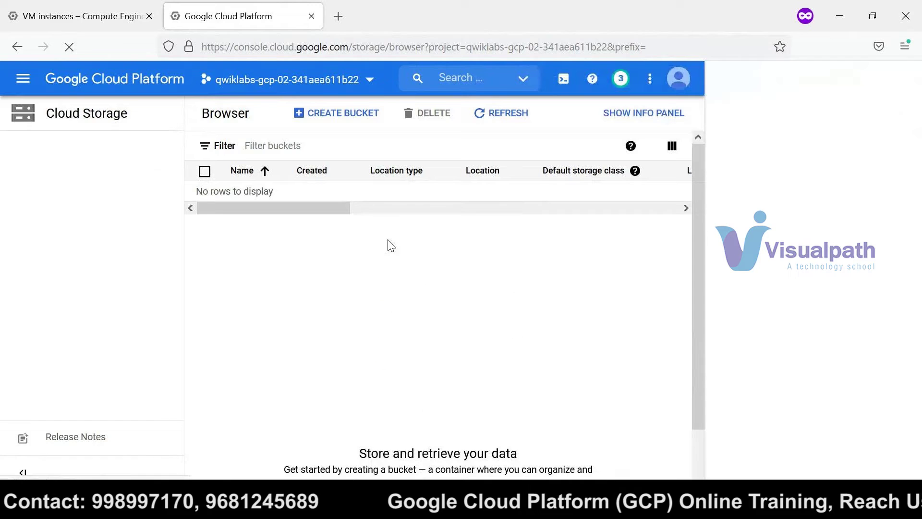
click(635, 170)
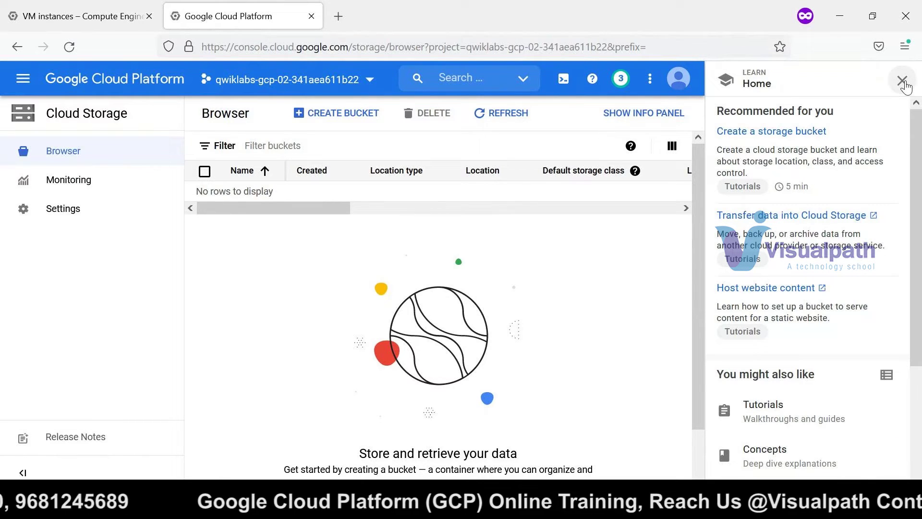
click(904, 82)
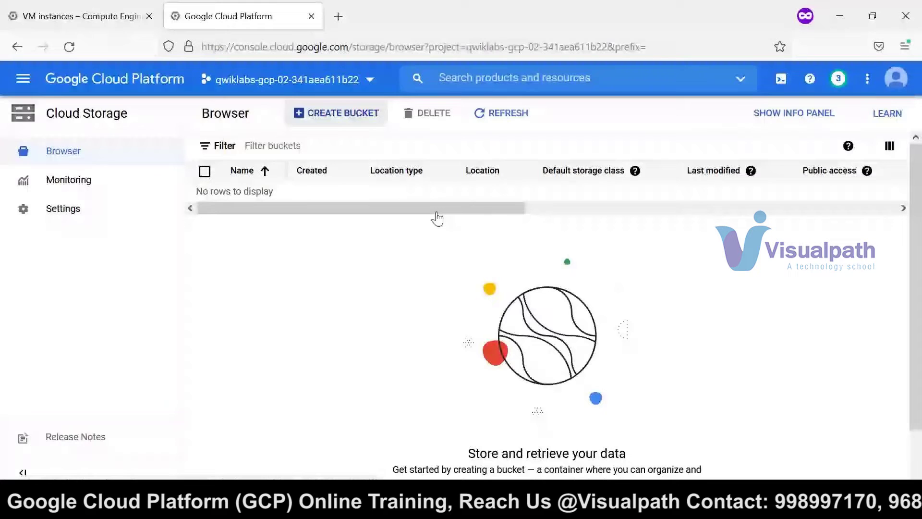
click(336, 113)
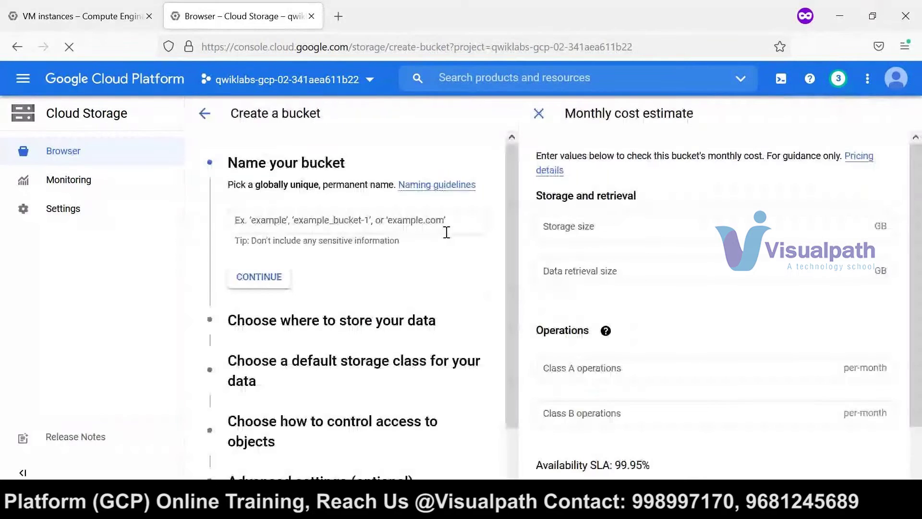
- Try a person's first name and then dev as the bucket name, and clear the name
click(353, 219)
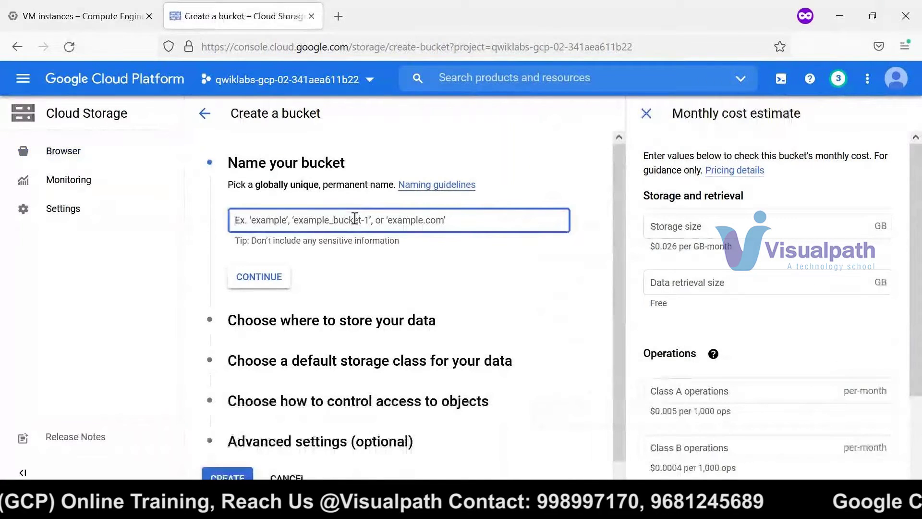
text(arjun)
click(411, 260)
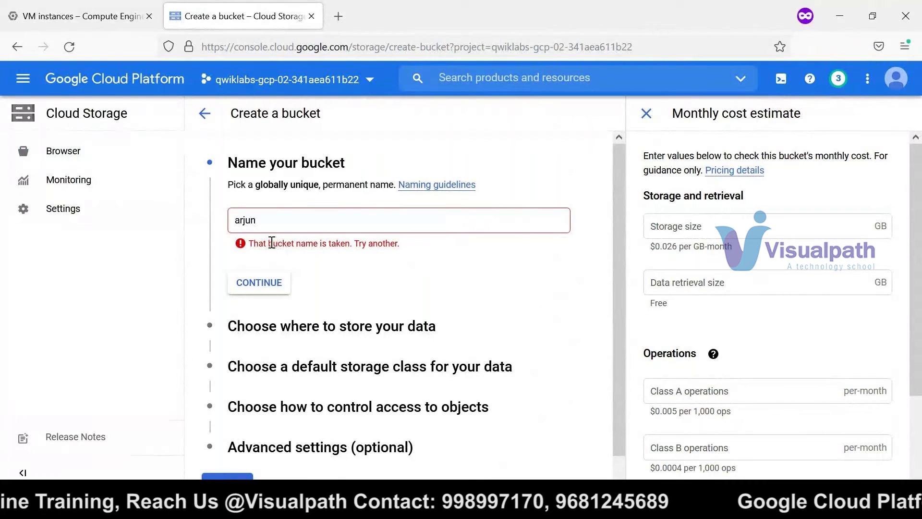
click(271, 213)
key(ctrl+a)
text(dev)
click(400, 261)
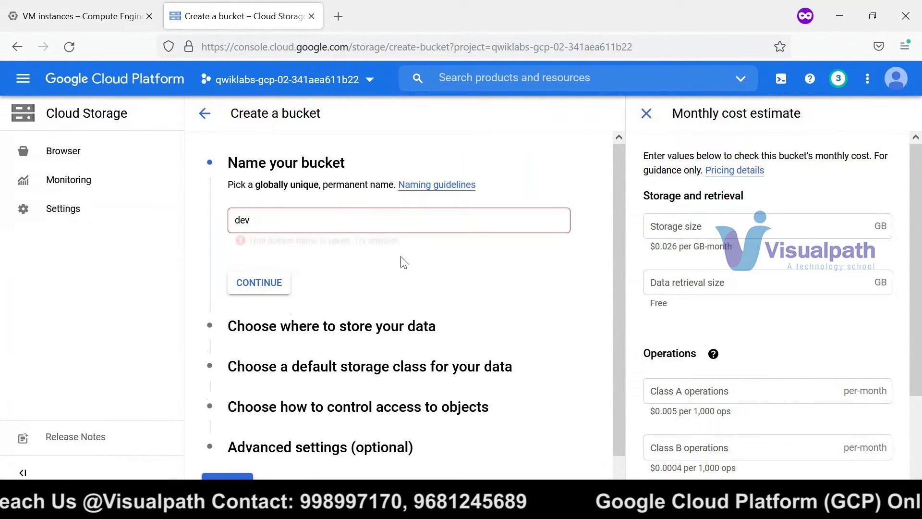
double_click(262, 215)
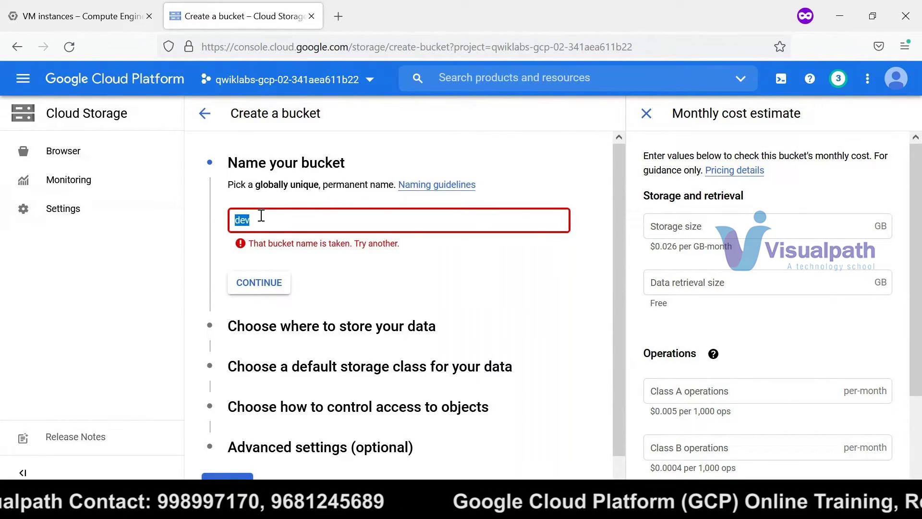
key(BackSpace)
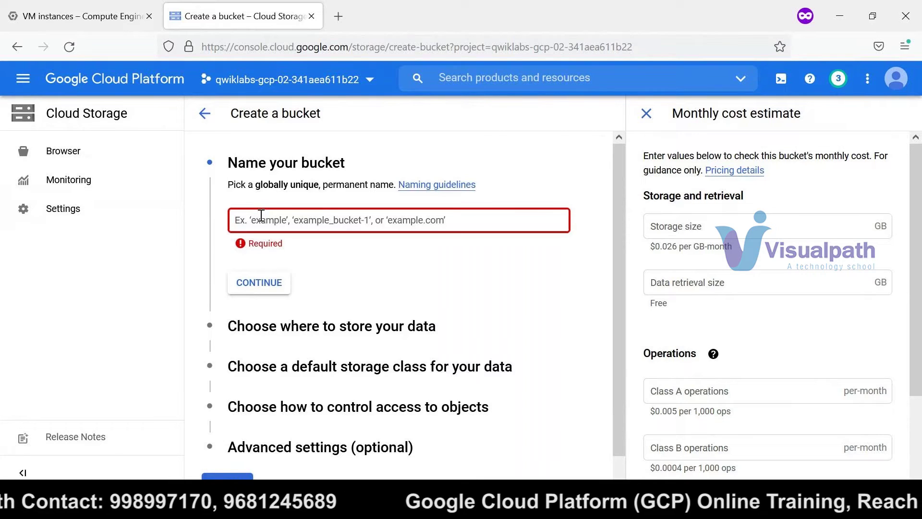
- Copy the current project's ID from the project list and try it as the bucket name
click(328, 89)
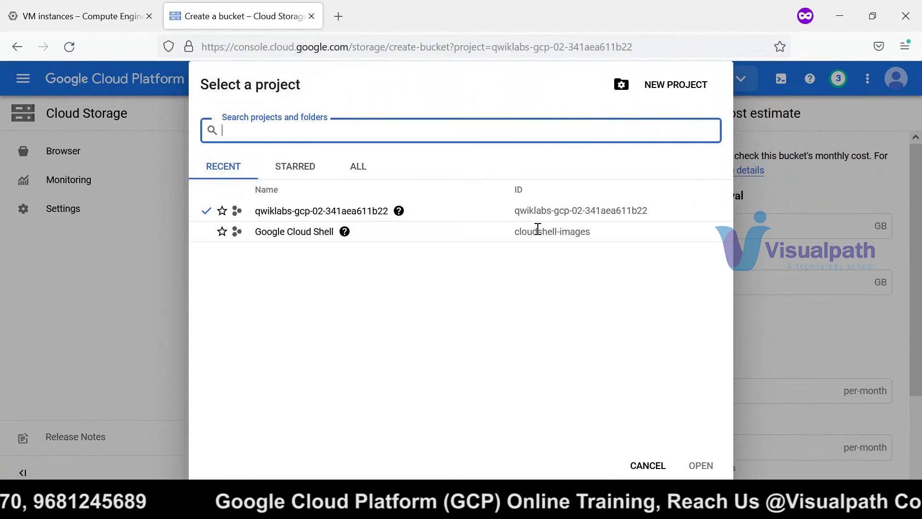
drag(515, 211, 655, 229)
key(ctrl+c)
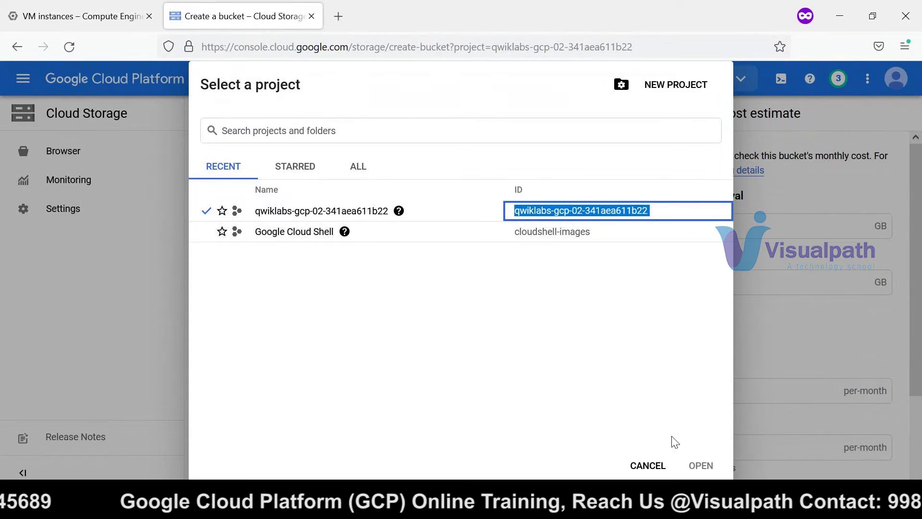
click(648, 466)
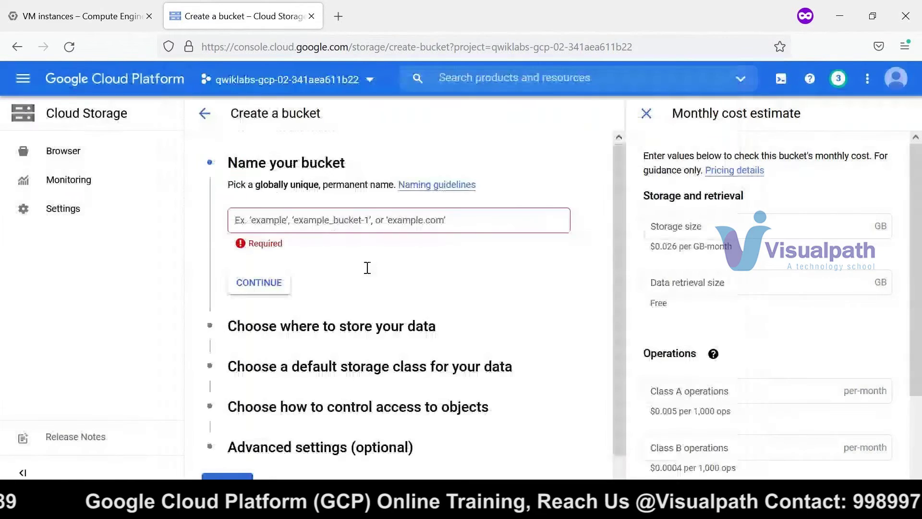
click(281, 225)
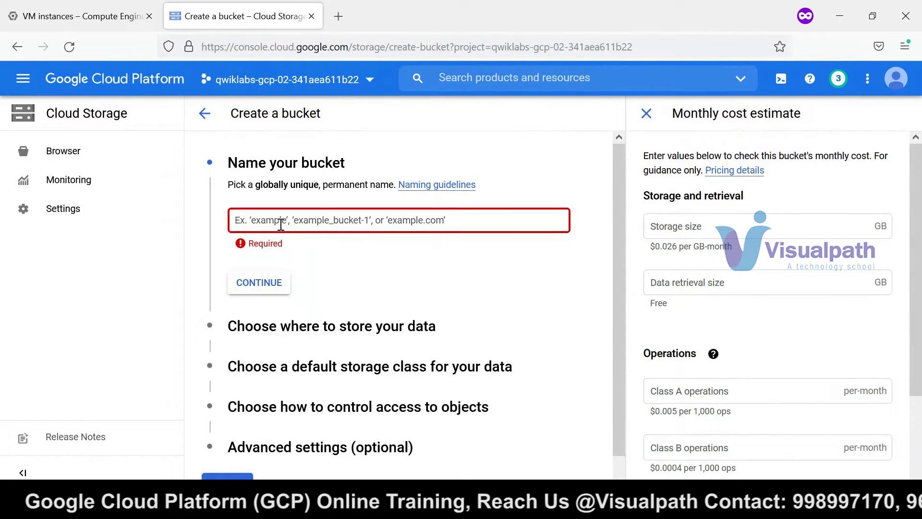
key(ctrl+v)
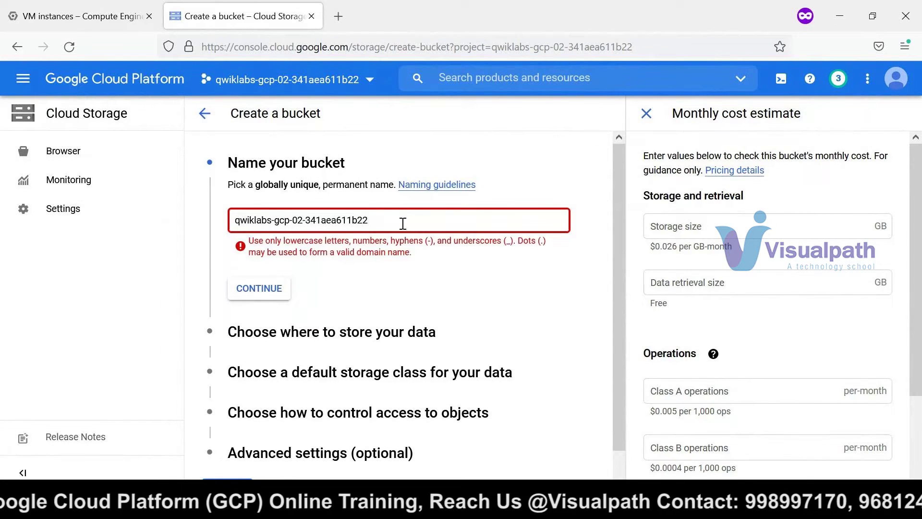
drag(374, 220, 294, 222)
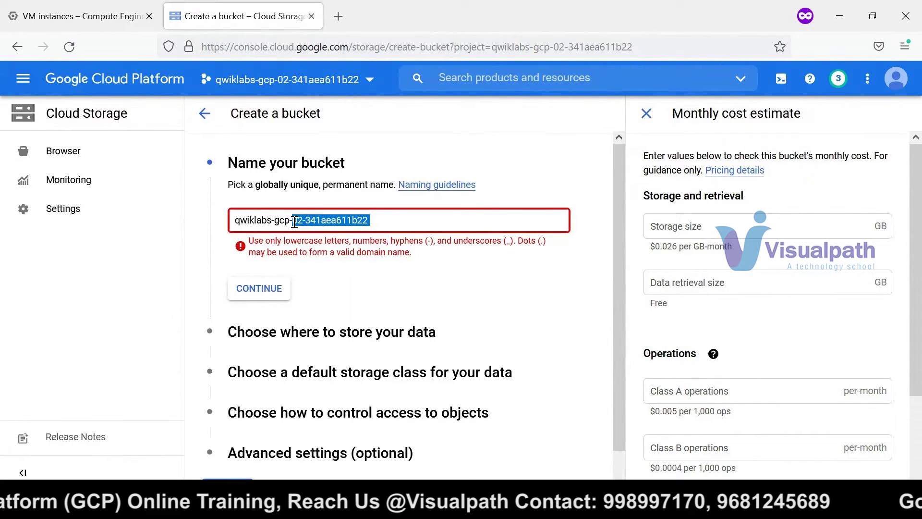
click(376, 219)
drag(377, 219, 277, 222)
click(373, 220)
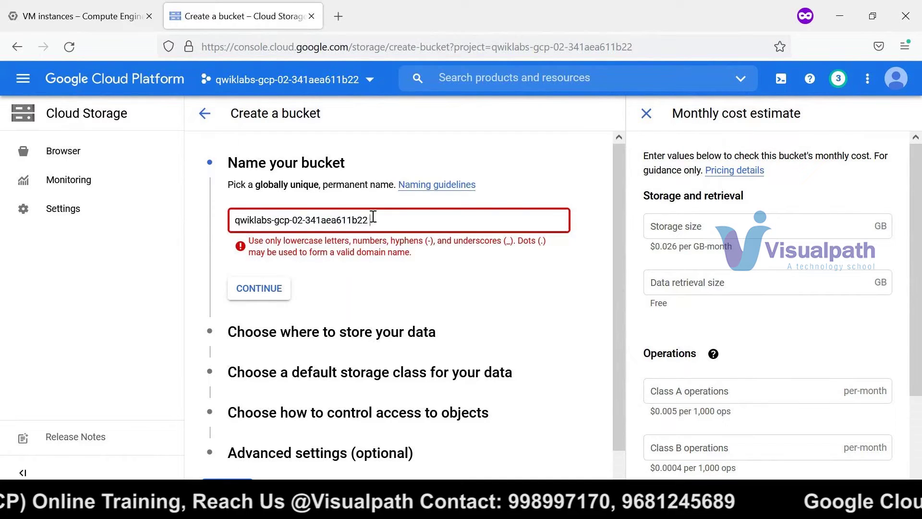
drag(373, 220, 233, 220)
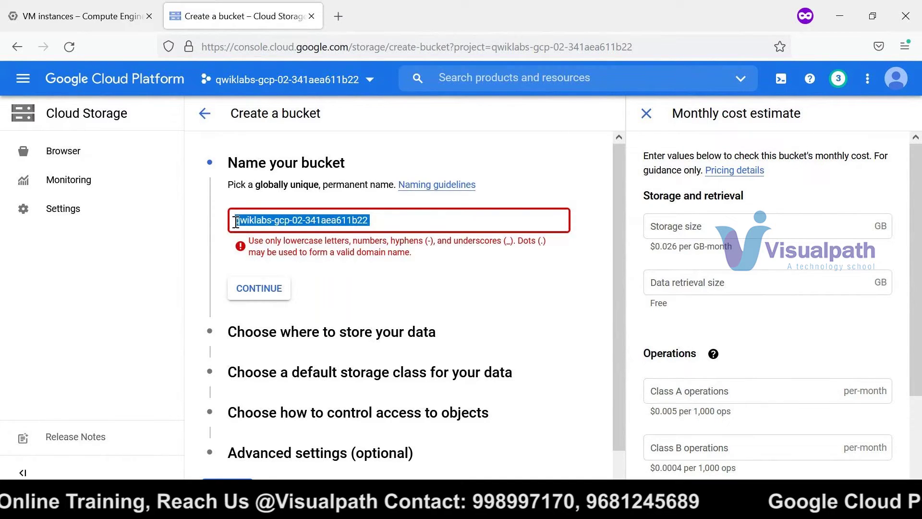
click(441, 141)
- Replace the bucket name with visualpathdev and continue to the data location settings
drag(378, 219, 225, 233)
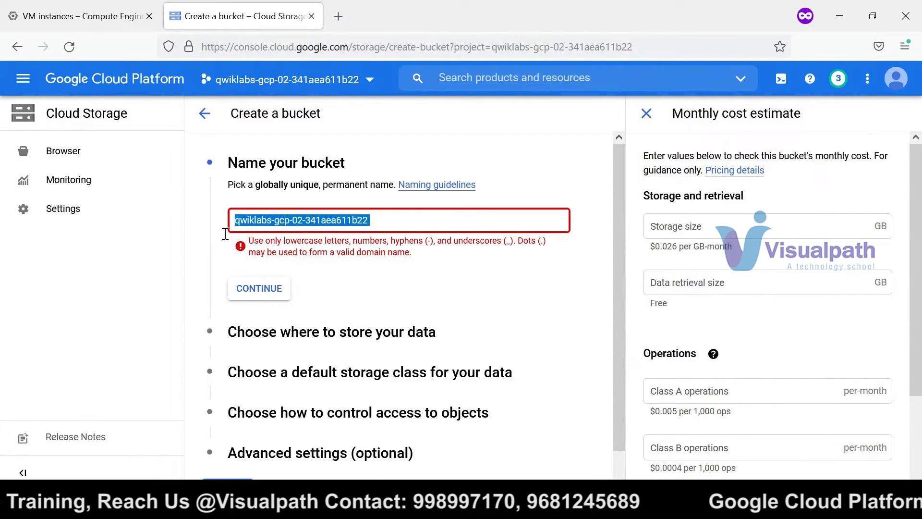
text(vi)
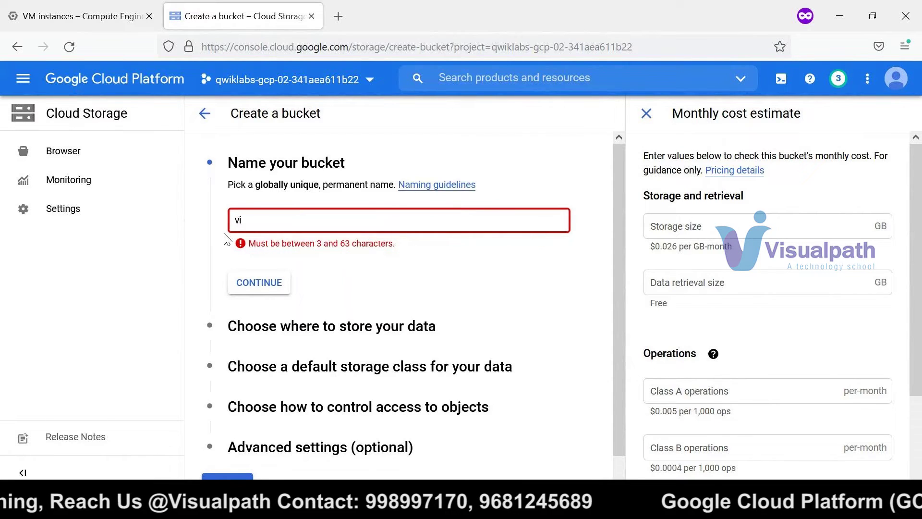
text(sualpath)
text(dev)
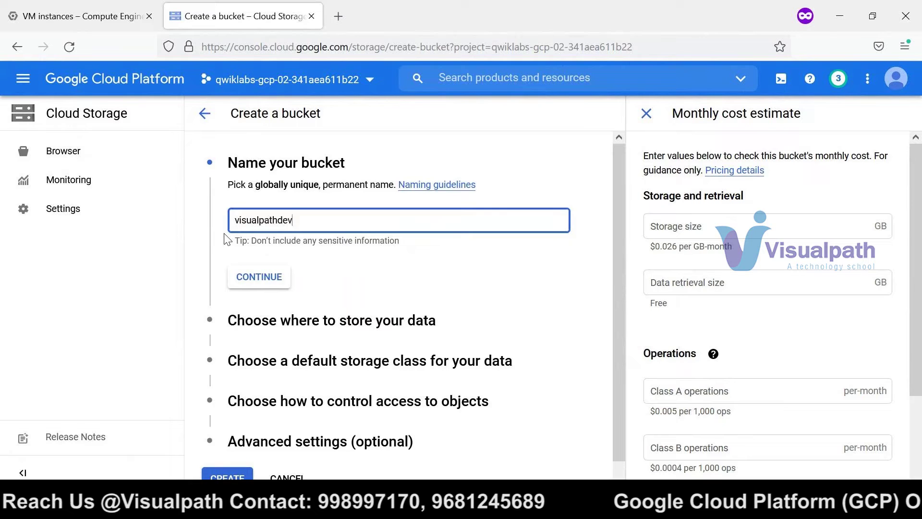
click(519, 272)
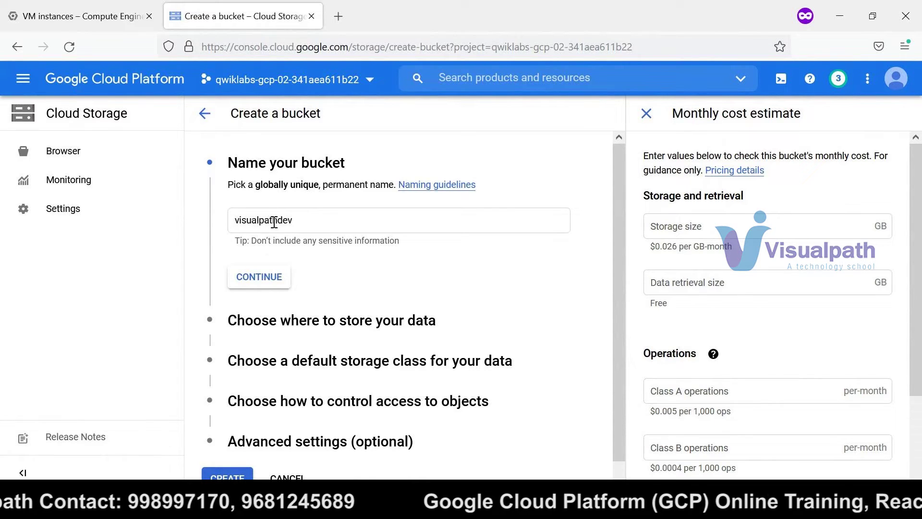
click(255, 276)
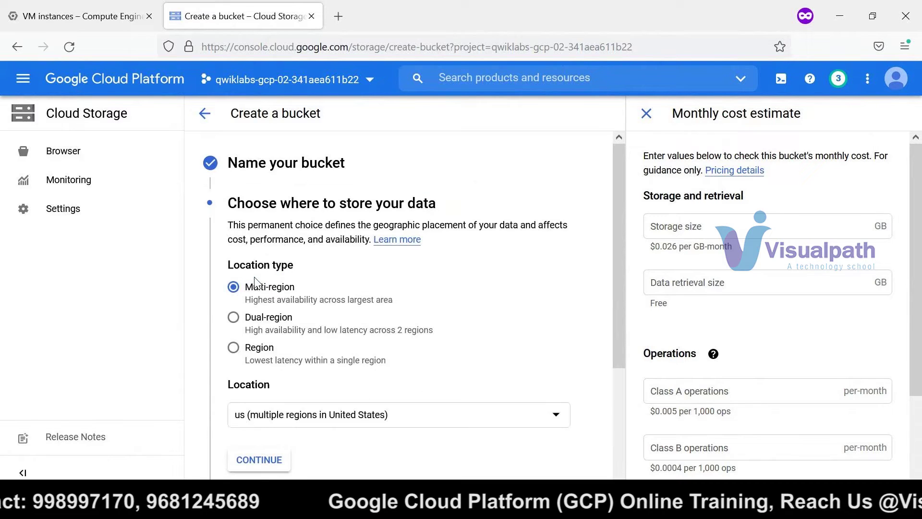
- Keep the Multi-region location type with us (multiple regions in United States) and continue to the default storage class
scroll(383, 269, down, 2)
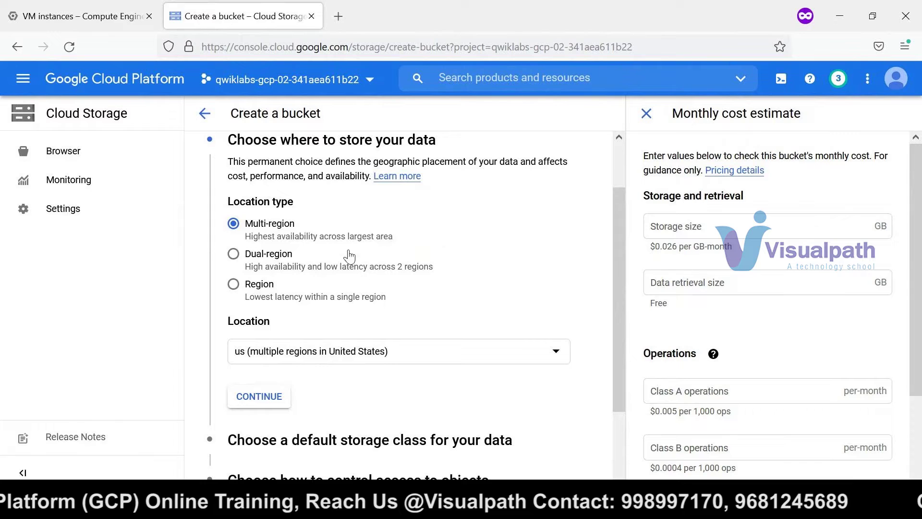
scroll(358, 258, up, 1)
scroll(358, 258, up, 2)
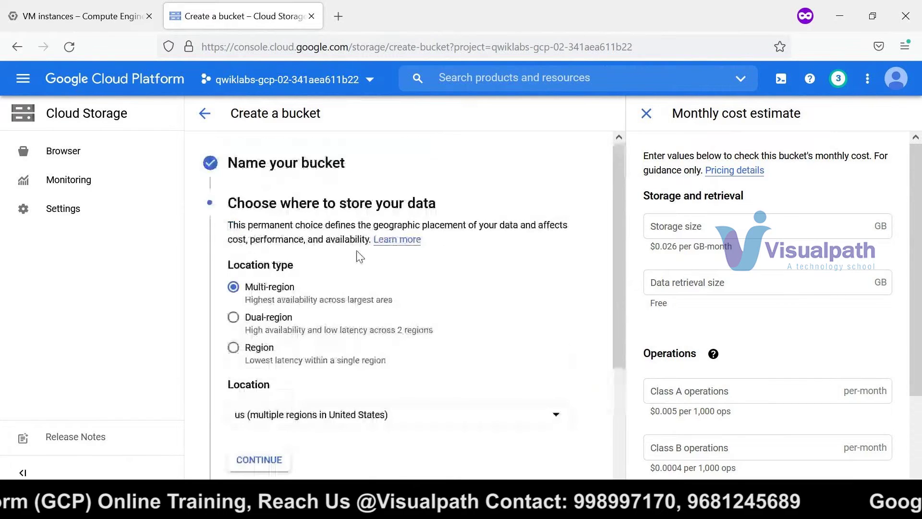
scroll(361, 257, down, 2)
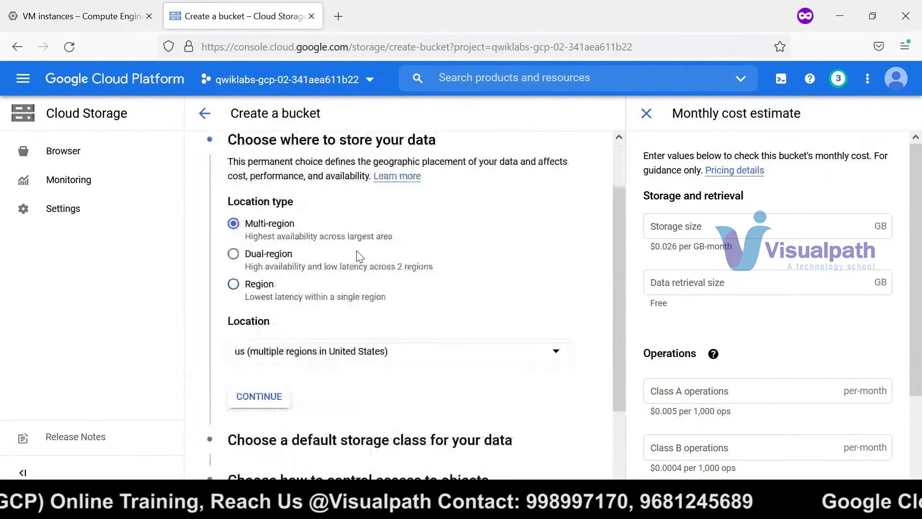
scroll(358, 262, up, 2)
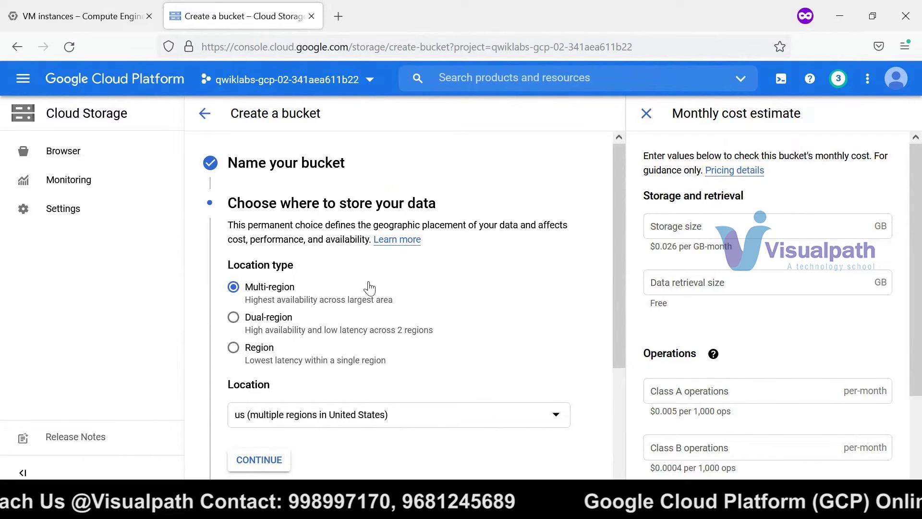
scroll(365, 284, down, 2)
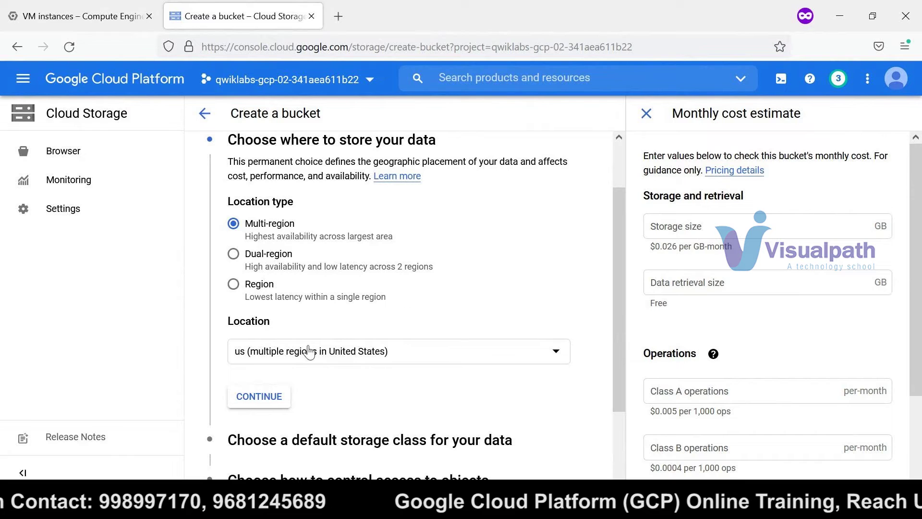
click(556, 359)
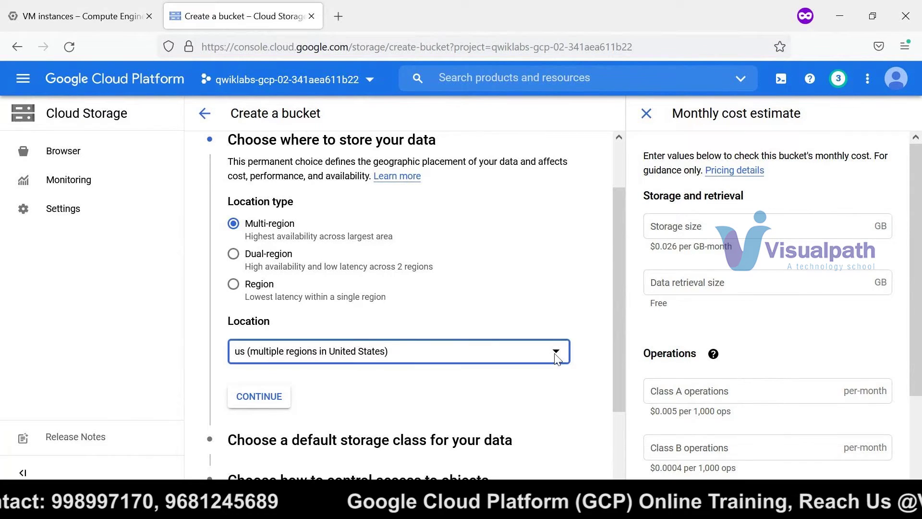
click(555, 359)
click(341, 234)
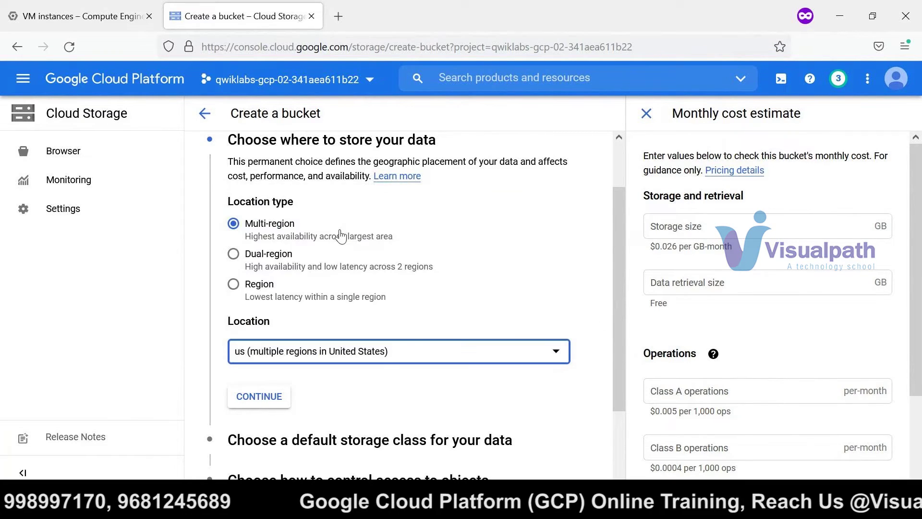
click(557, 356)
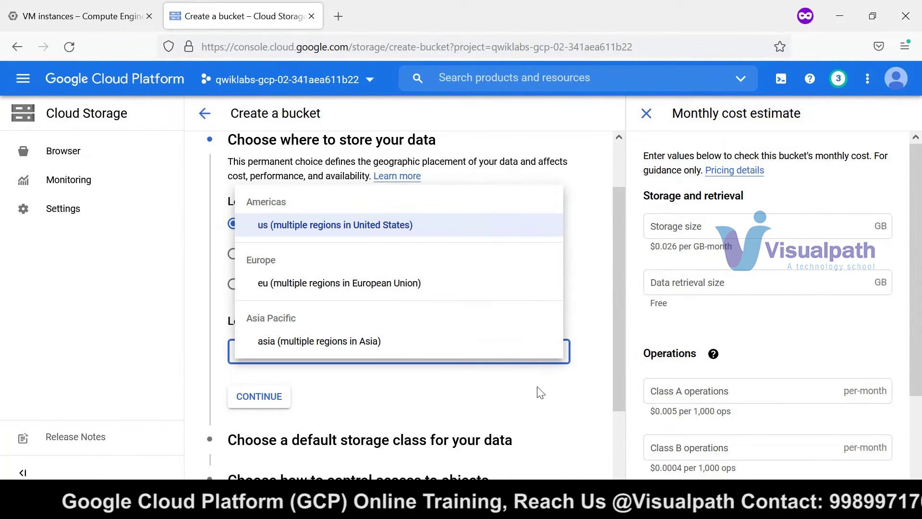
click(305, 422)
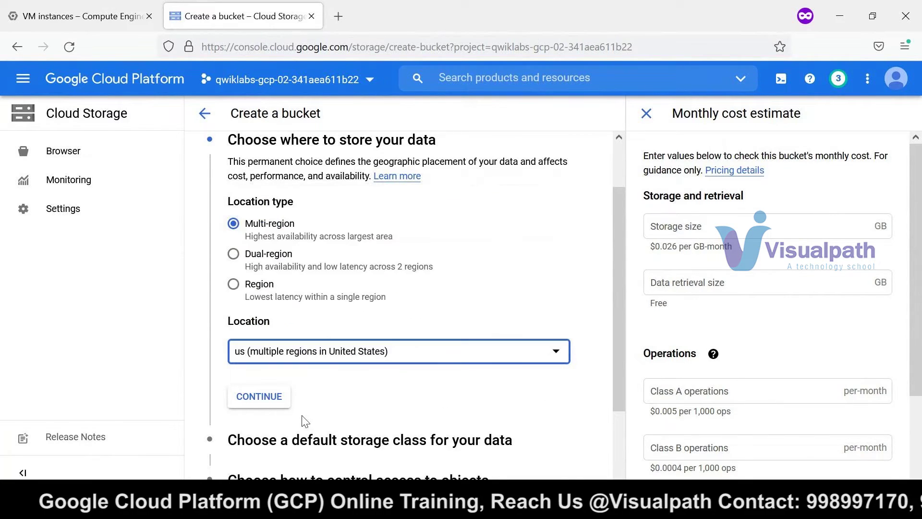
click(271, 397)
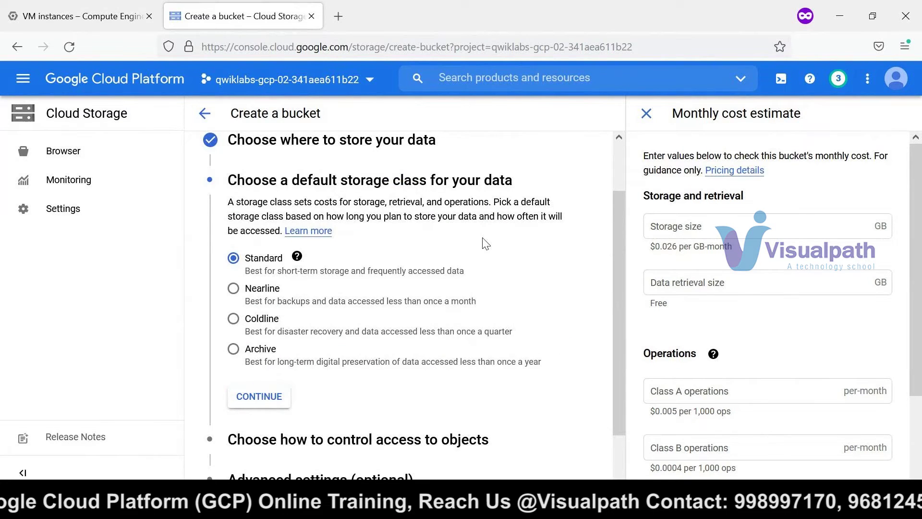
- Review the Standard storage class description, keep Standard as the bucket's default class, and continue to the access control settings
mouse_move(623, 279)
mouse_down()
mouse_move(616, 269)
mouse_move(617, 286)
mouse_up()
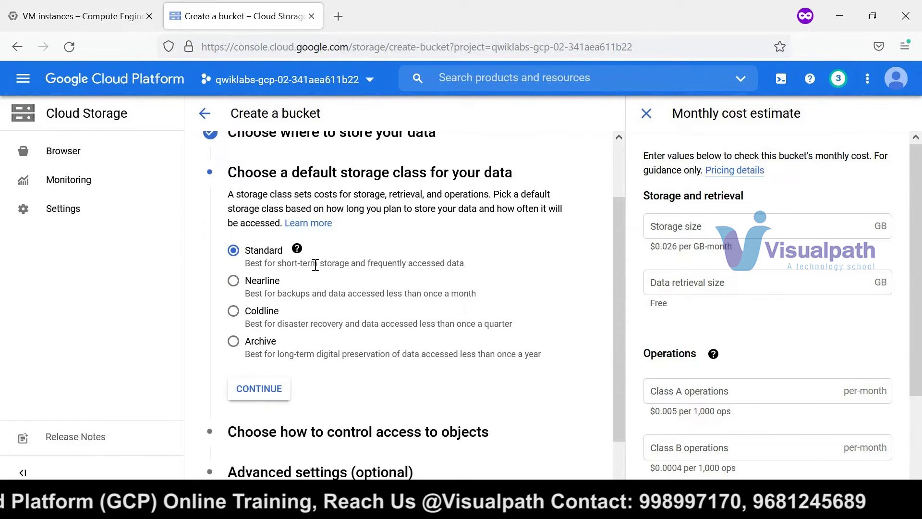
drag(303, 263, 453, 263)
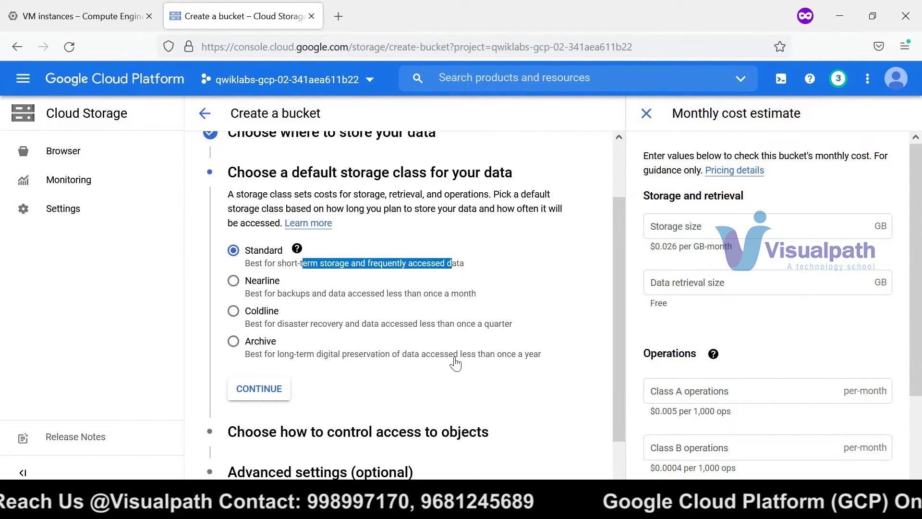
triple_click(546, 263)
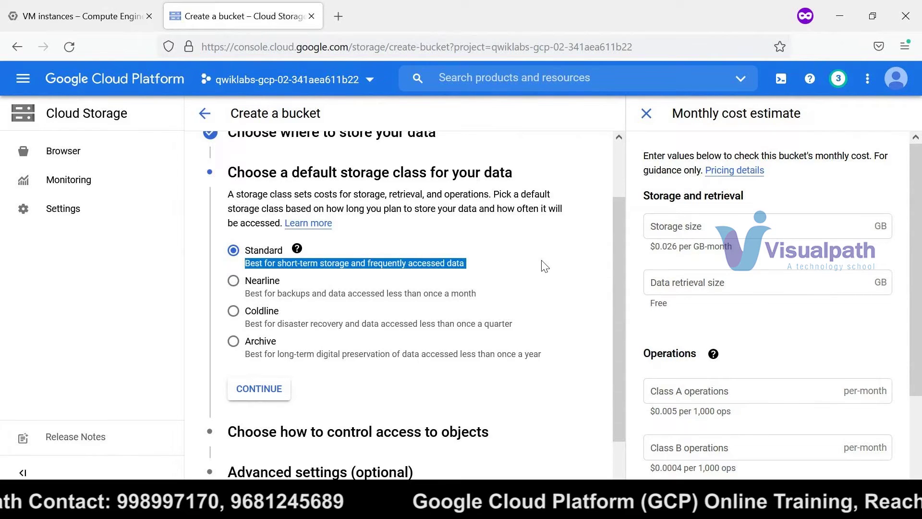
click(536, 251)
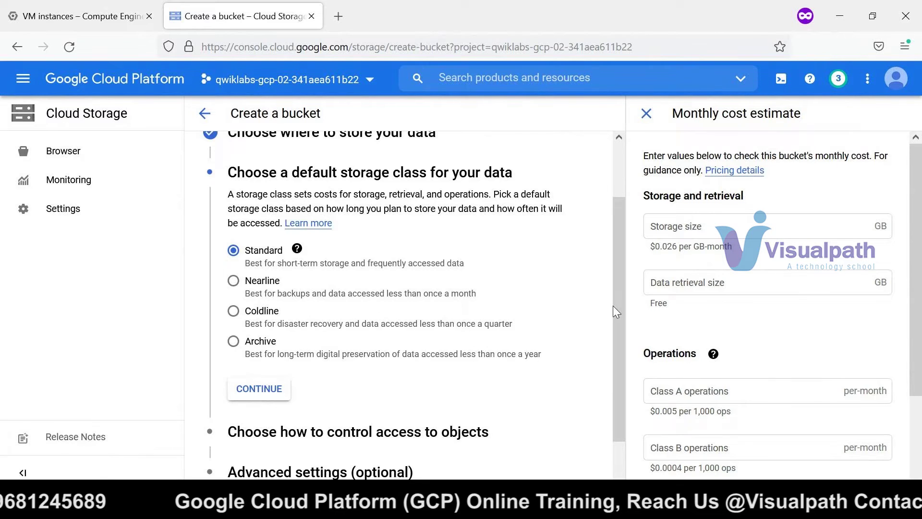
drag(616, 303, 616, 326)
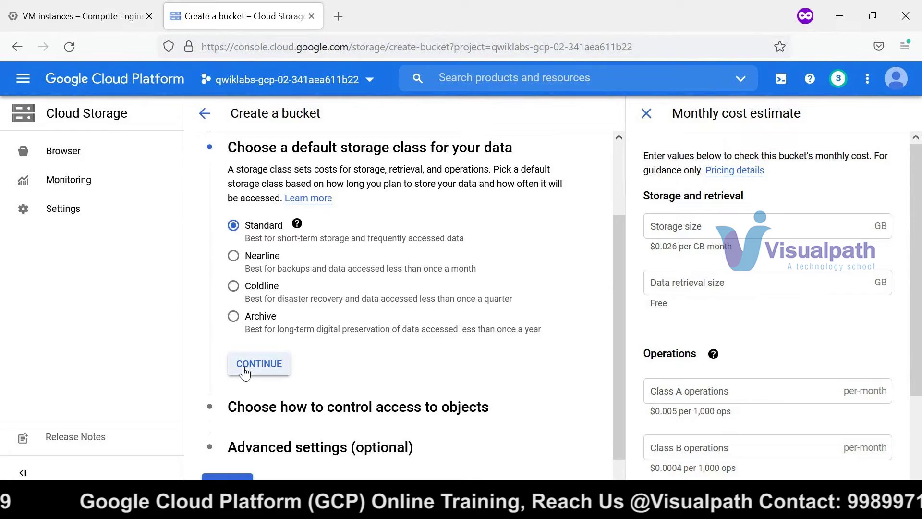
click(259, 364)
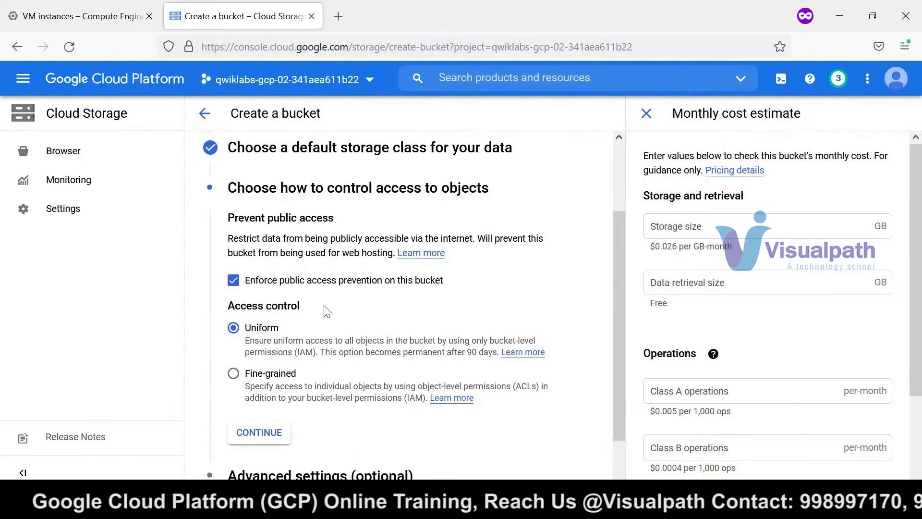
- Choose Fine-grained access control for the bucket and highlight the ACL and IAM wording in its description
scroll(341, 269, up, 2)
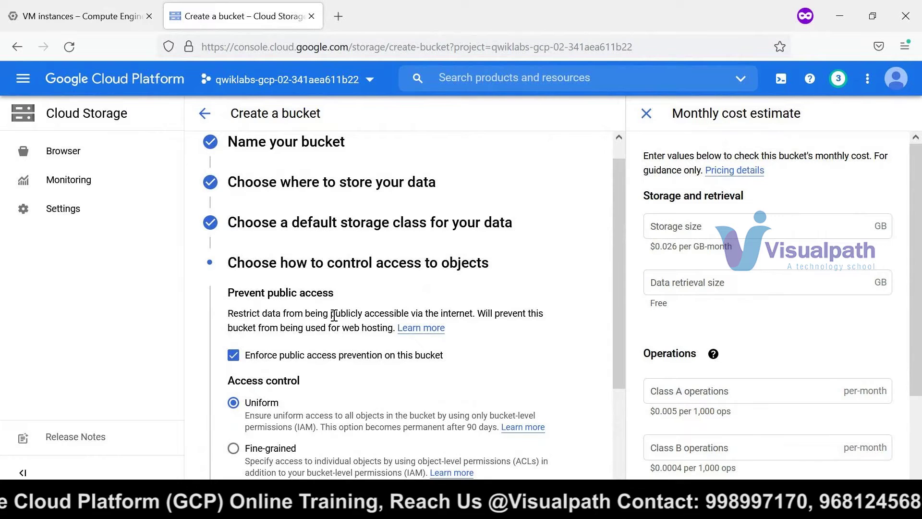
scroll(334, 316, down, 3)
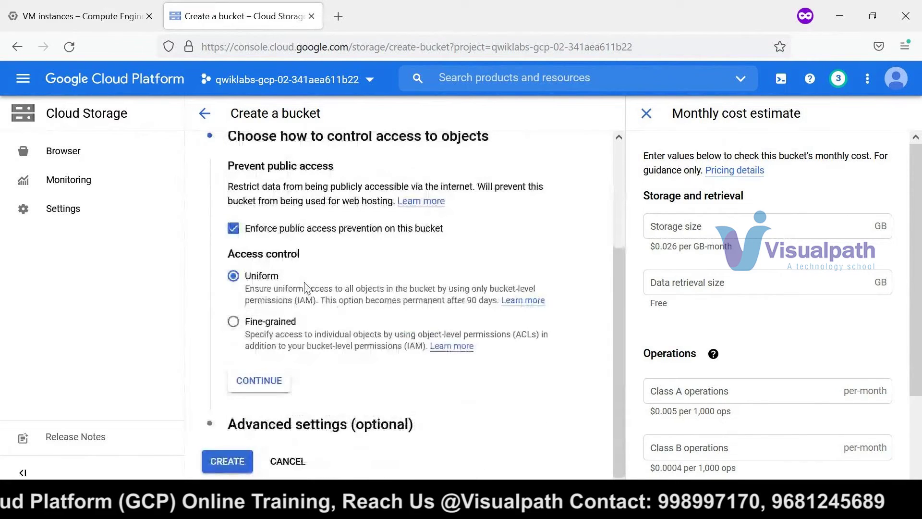
click(233, 322)
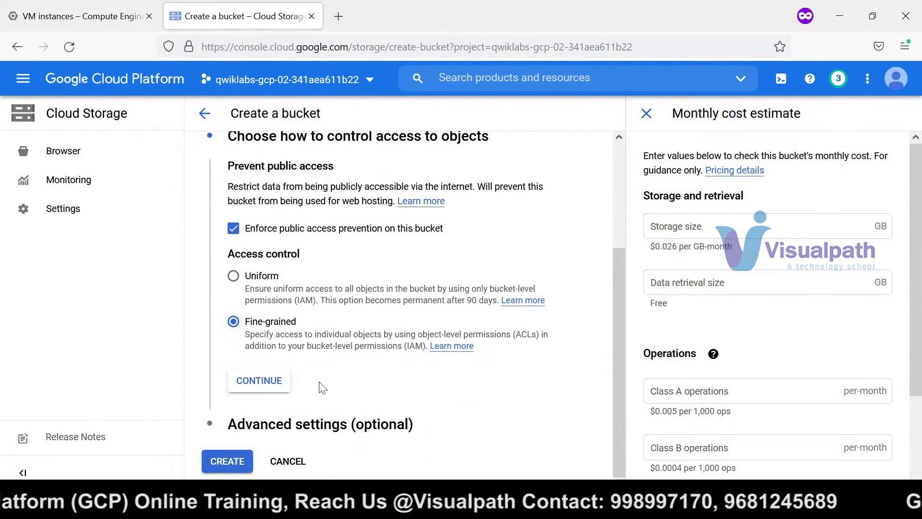
mouse_move(548, 334)
mouse_down()
mouse_move(485, 334)
mouse_move(541, 335)
mouse_up()
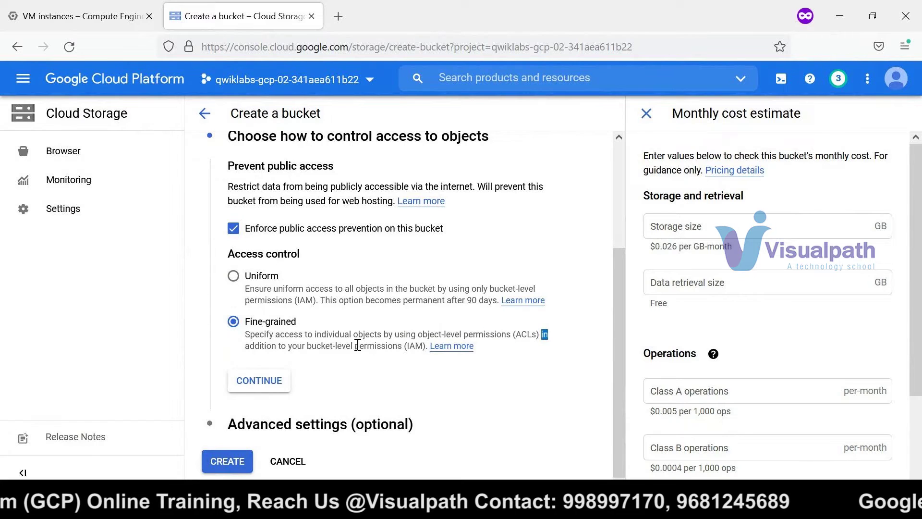
drag(276, 346, 415, 347)
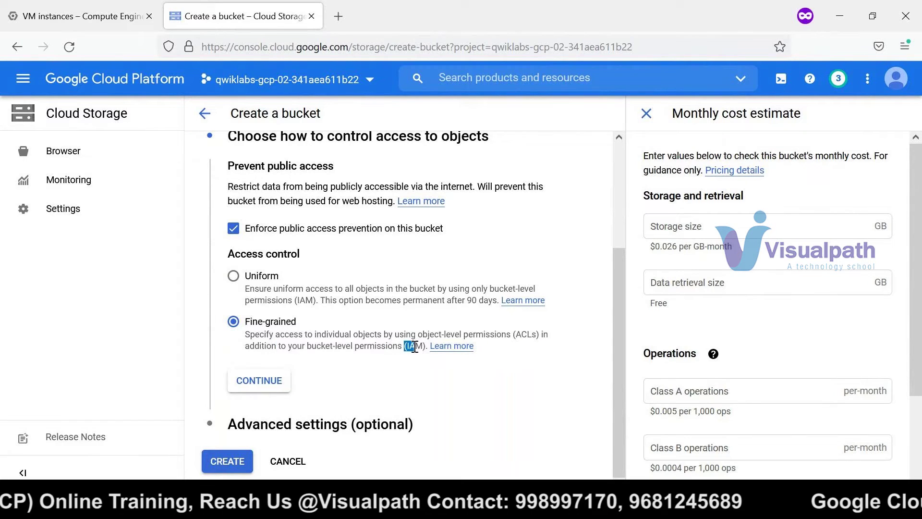
drag(494, 334, 537, 334)
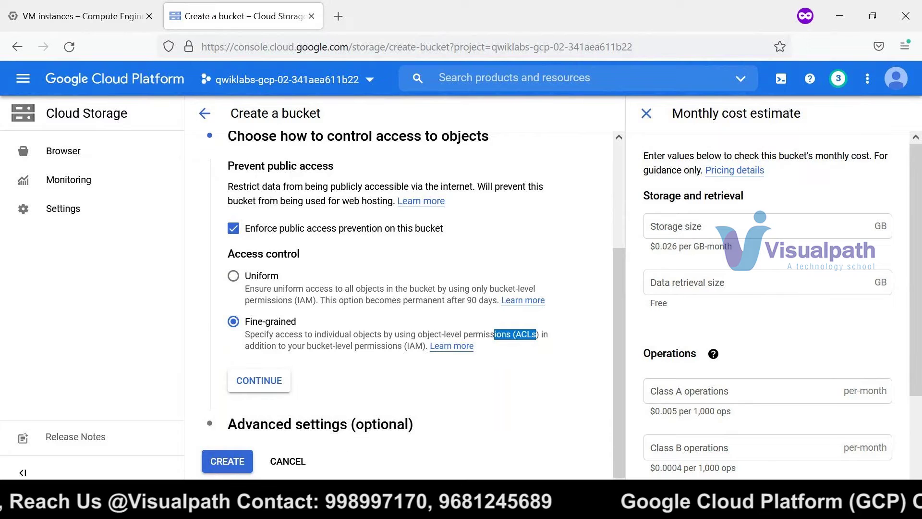
- Switch to the Course Overview presentation in Google Slides, present it and advance from Google Cloud Architecture to the VPC slide
mouse_move(513, 509)
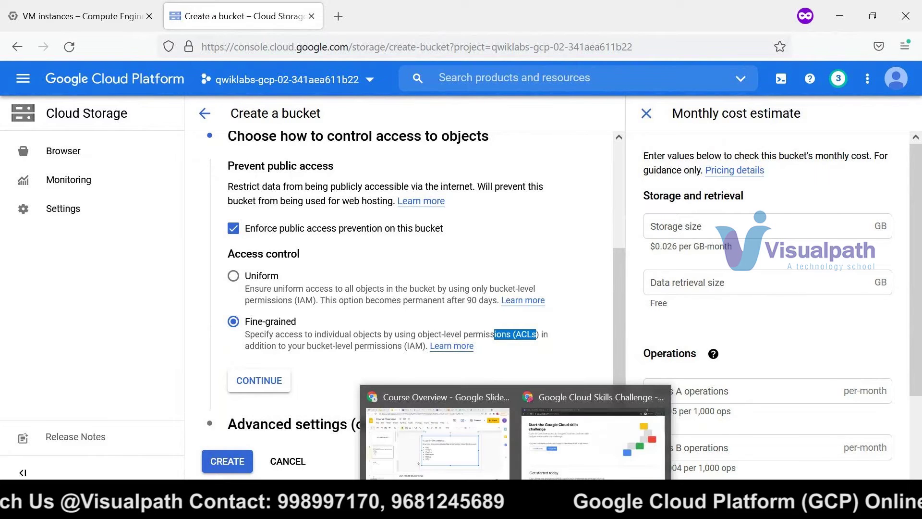
click(435, 432)
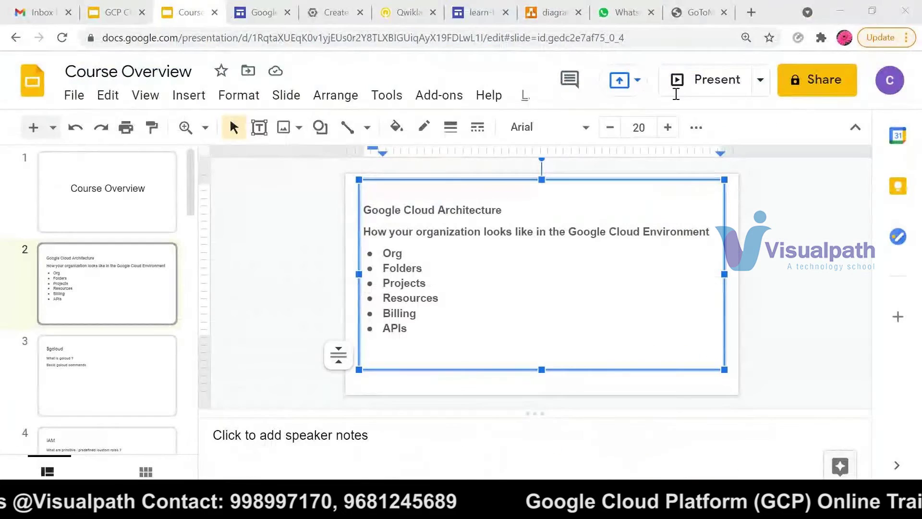
click(702, 79)
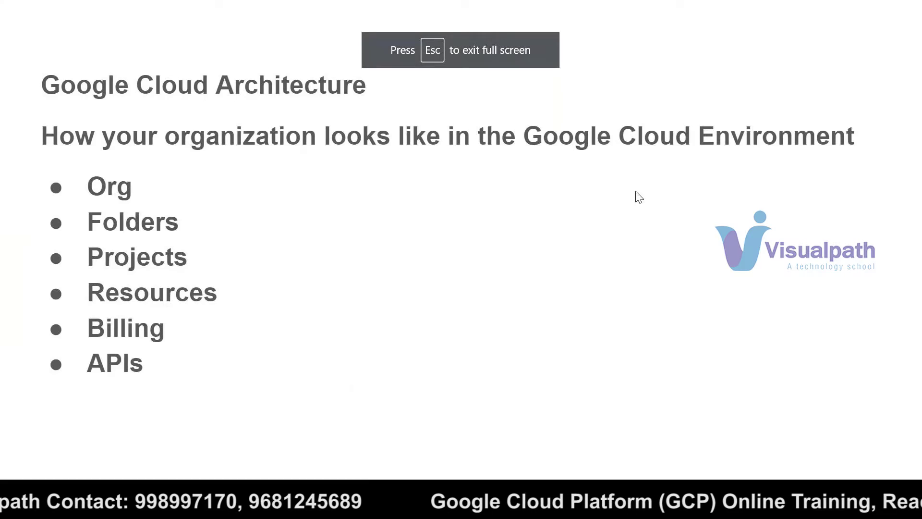
key(Right)
key(Right)
key(Right)
key(Right)
key(Right)
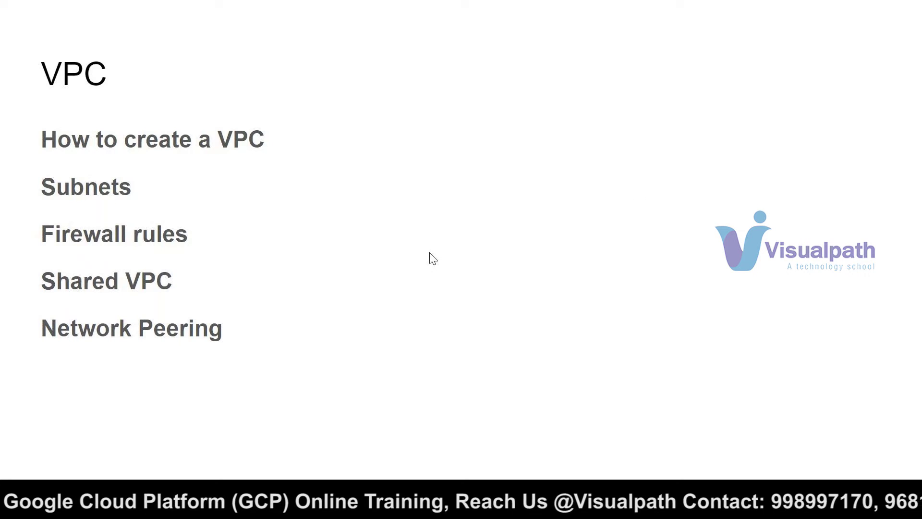
key(F11)
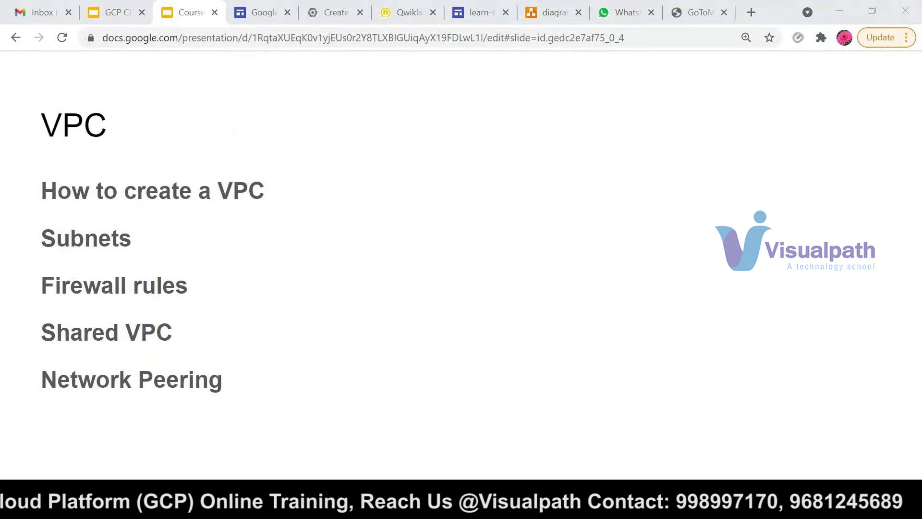
- Return to the Google Cloud console, open the VPC networks page and dismiss the Network Intelligence Center banner
mouse_move(499, 452)
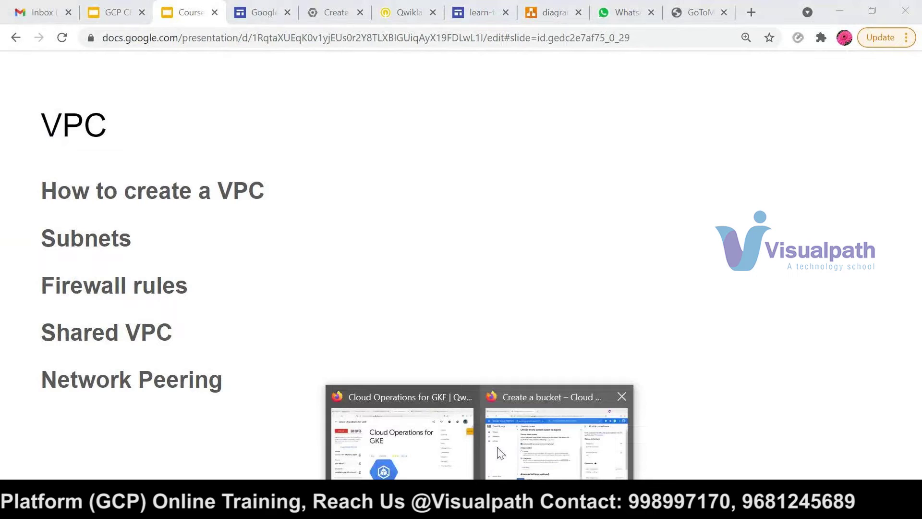
click(500, 452)
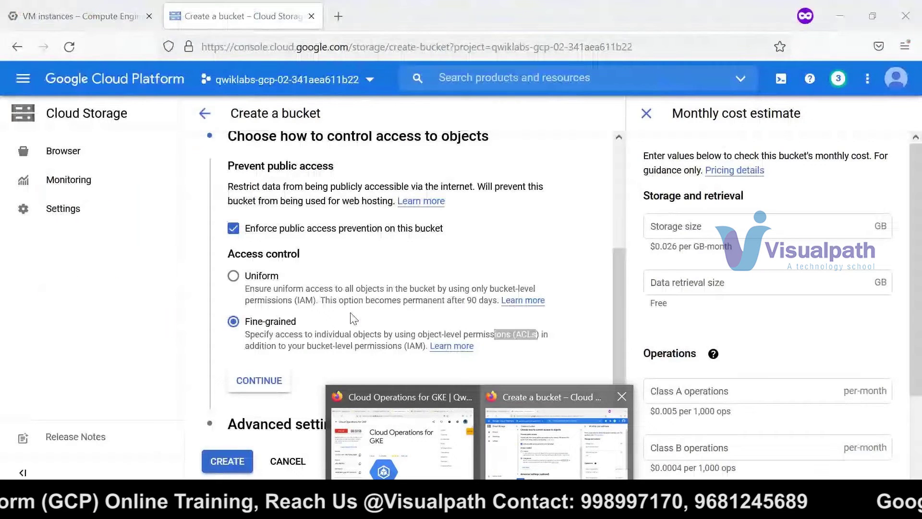
click(22, 78)
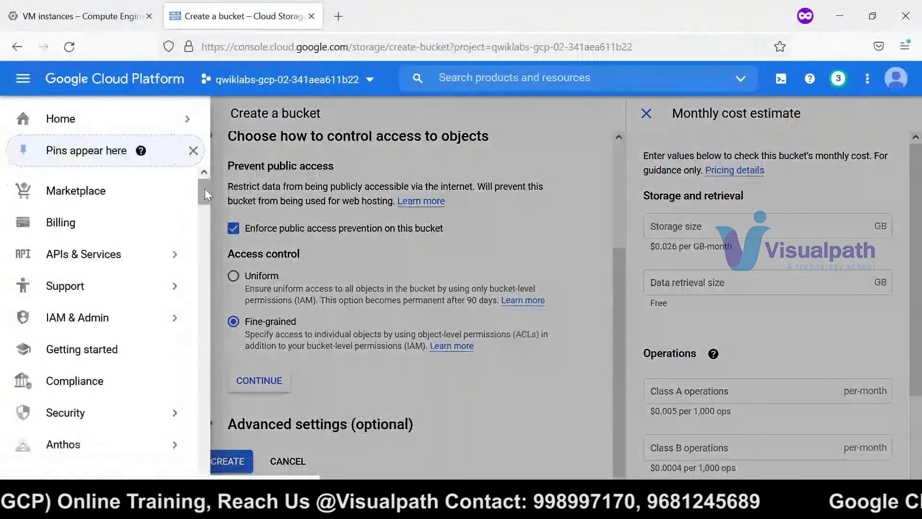
drag(205, 188, 206, 277)
click(105, 328)
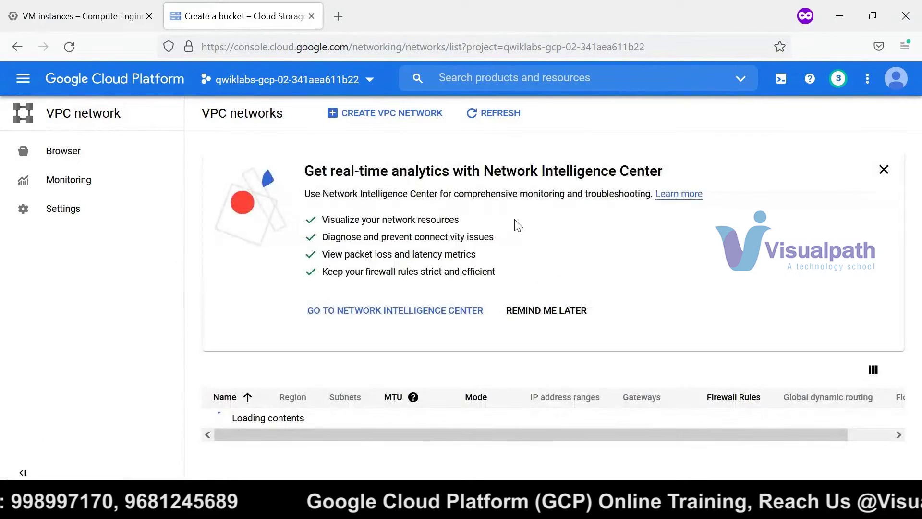
click(884, 170)
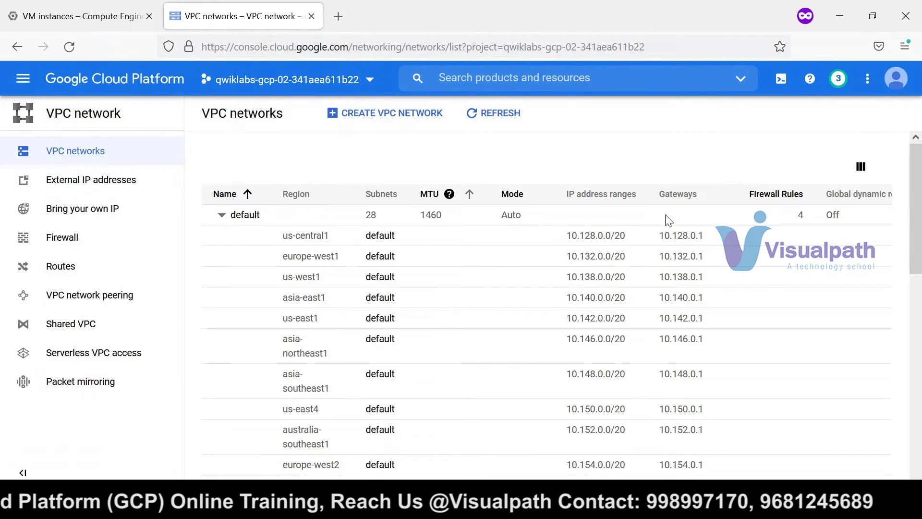
- Examine the default VPC network's regional subnets, IP address ranges and gateways through the end of the list
scroll(916, 199, down, 6)
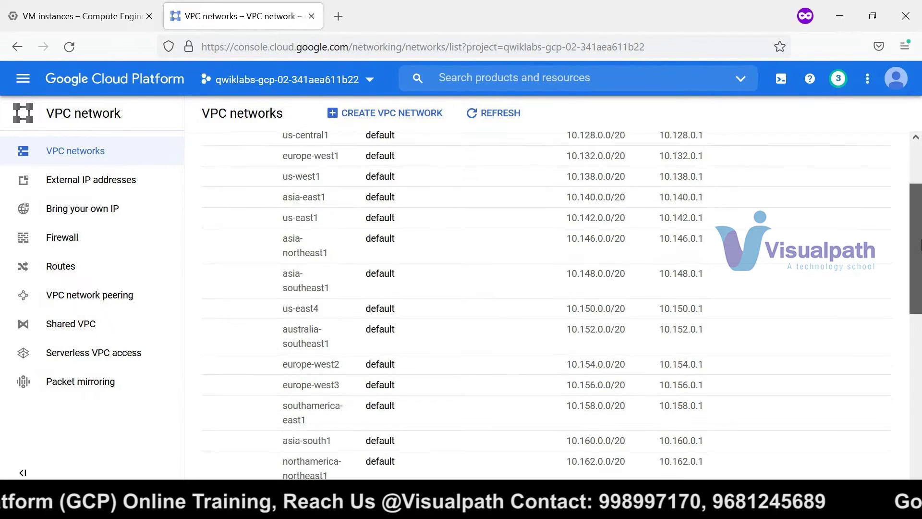
scroll(912, 198, up, 4)
scroll(912, 199, up, 2)
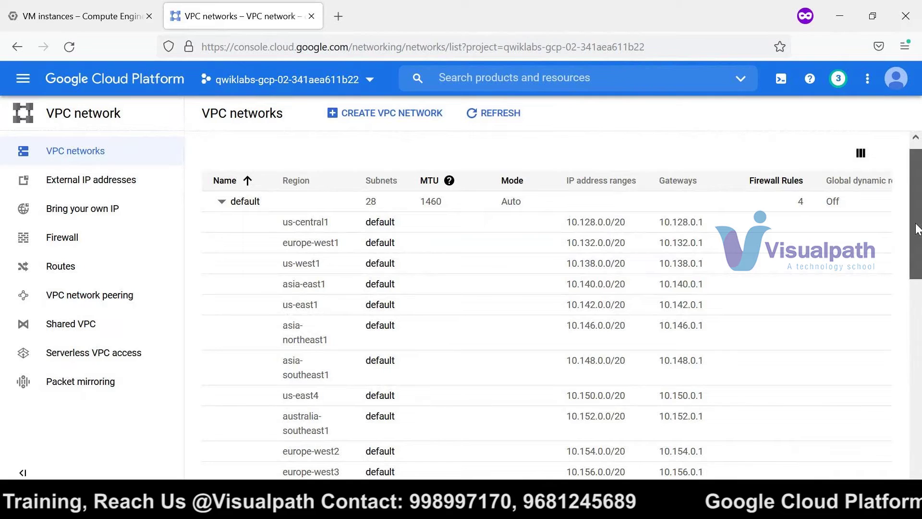
scroll(319, 181, down, 3)
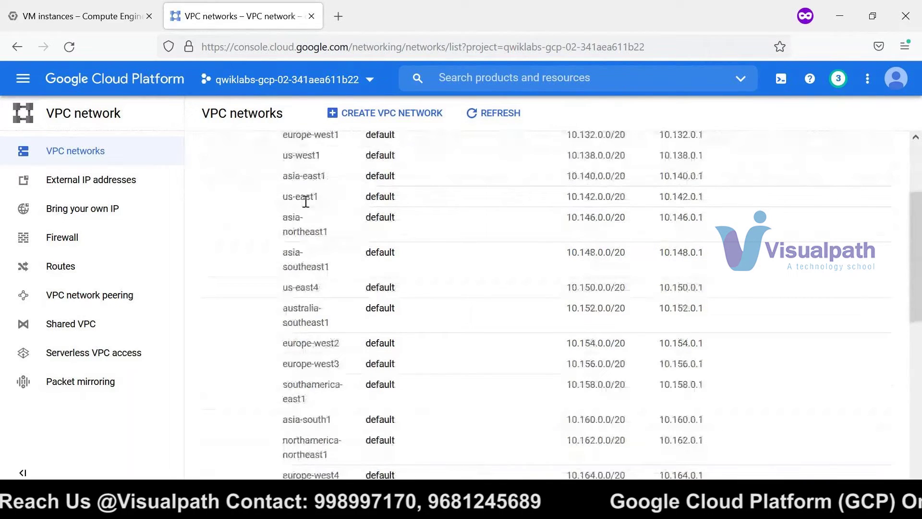
scroll(306, 201, down, 10)
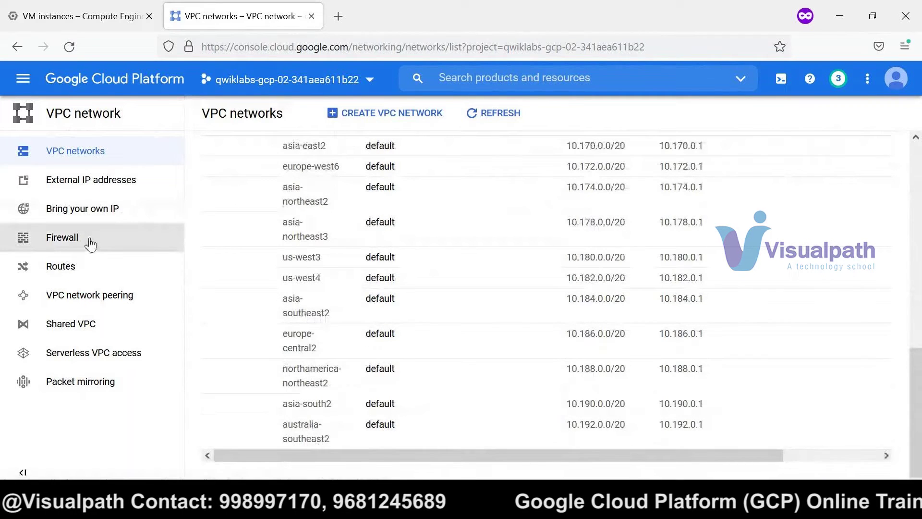
- Switch to Notepad and delete the four lines of load balancing notes
click(67, 297)
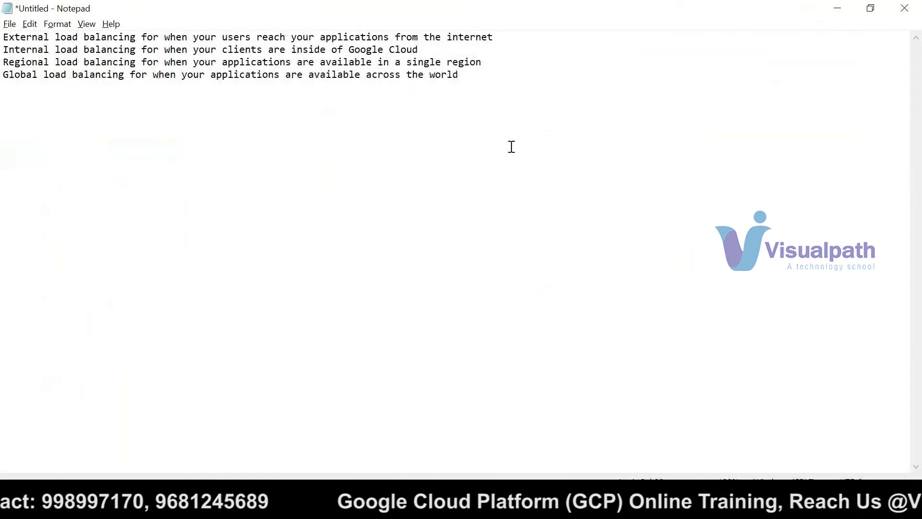
drag(460, 75, 3, 38)
key(Delete)
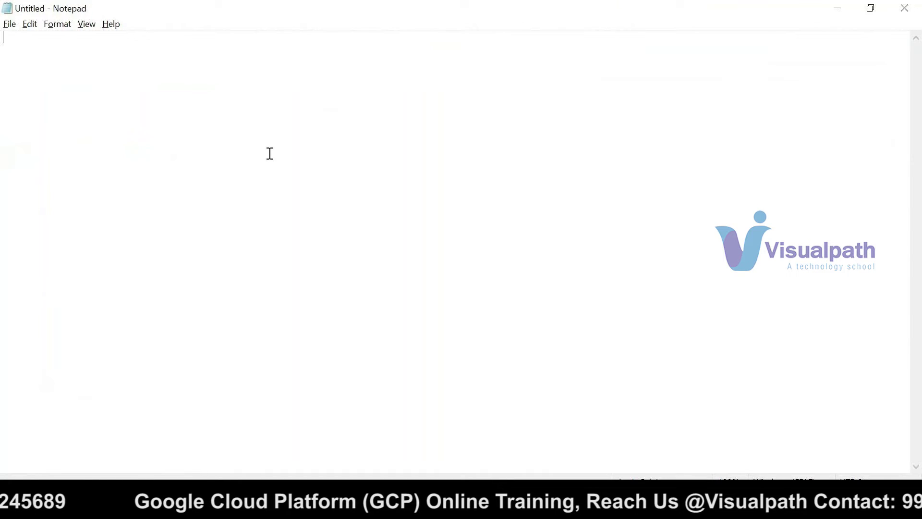
- Write visualpath.com as the first line of the note, correct its spelling, and place the cursor two lines below
text(visualpatu)
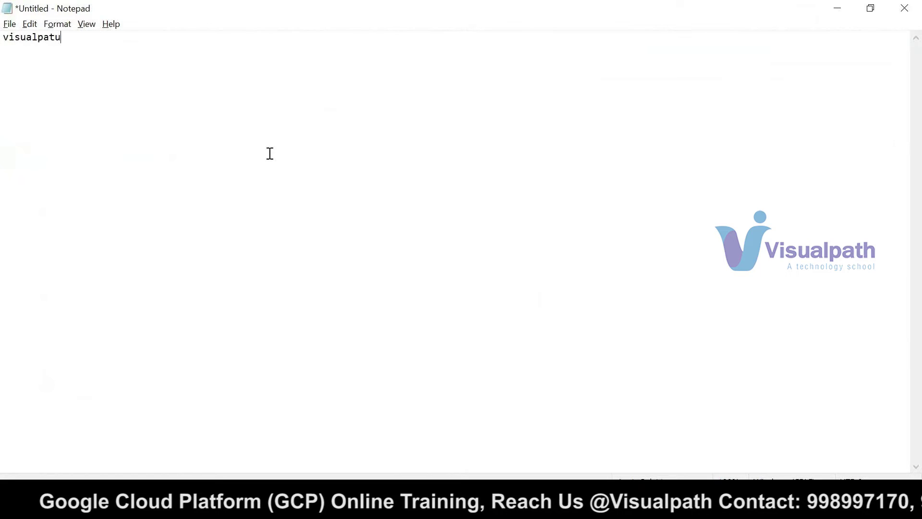
text(h.com)
key(Return)
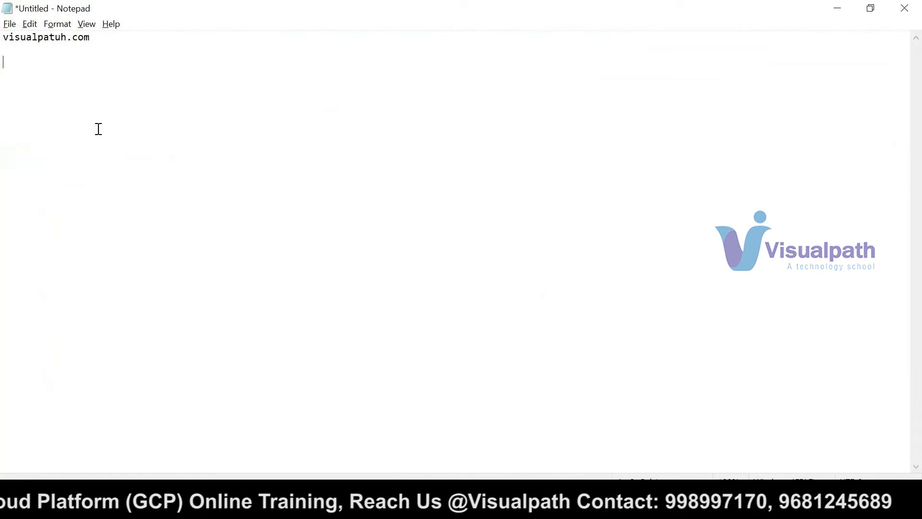
click(61, 37)
key(BackSpace)
click(97, 38)
key(Down)
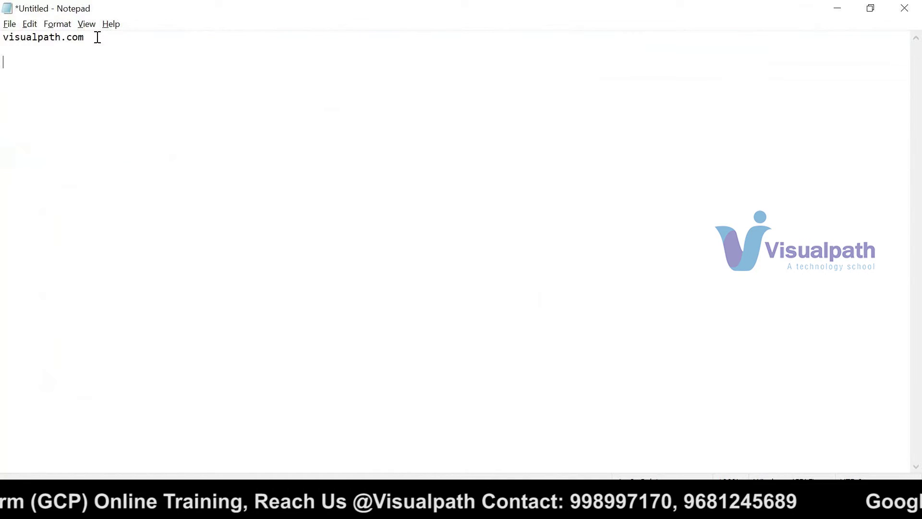